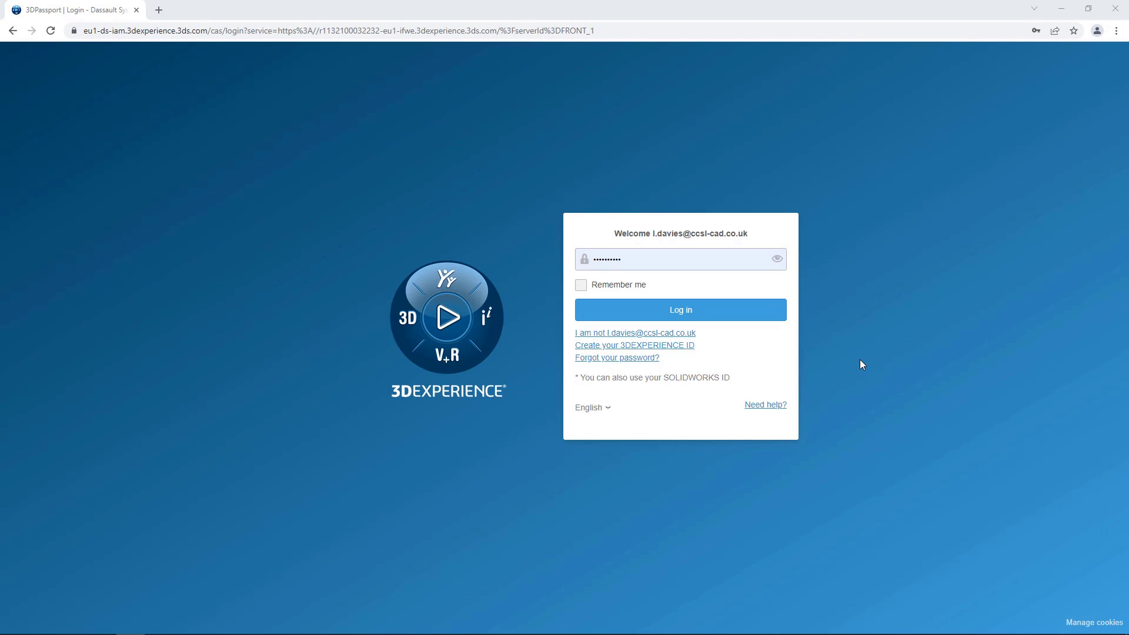
Step: Sign in to the 3DEXPERIENCE platform on the 3DPassport login page
click(761, 314)
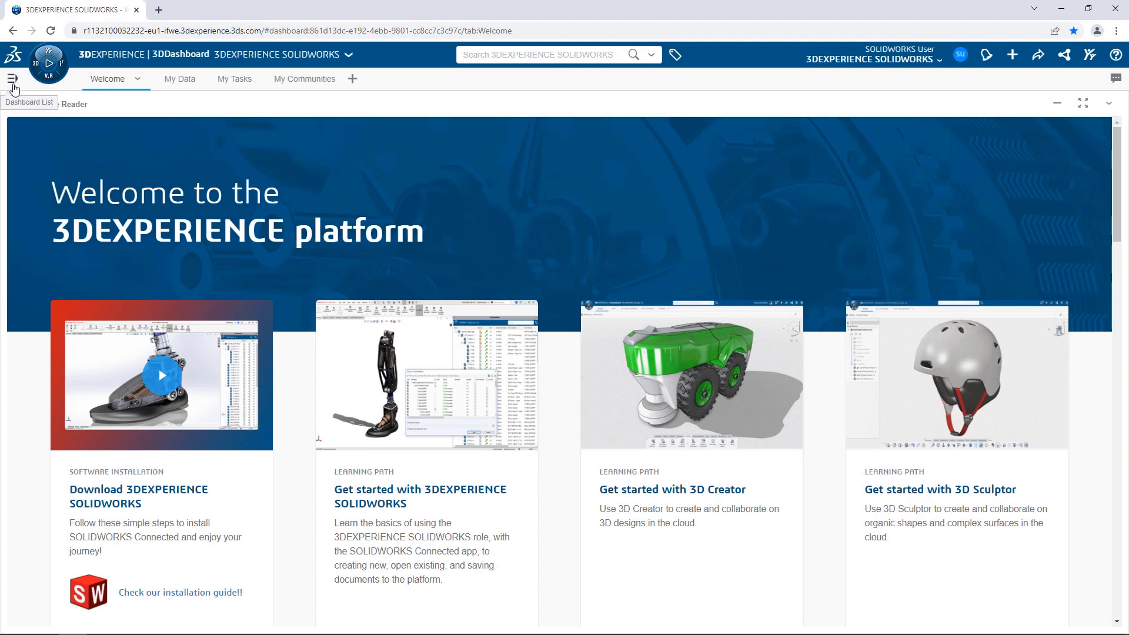
Step: Switch to the SOLIDWORKS Data dashboard and launch SOLIDWORKS Connected from the Compass
click(13, 79)
click(71, 168)
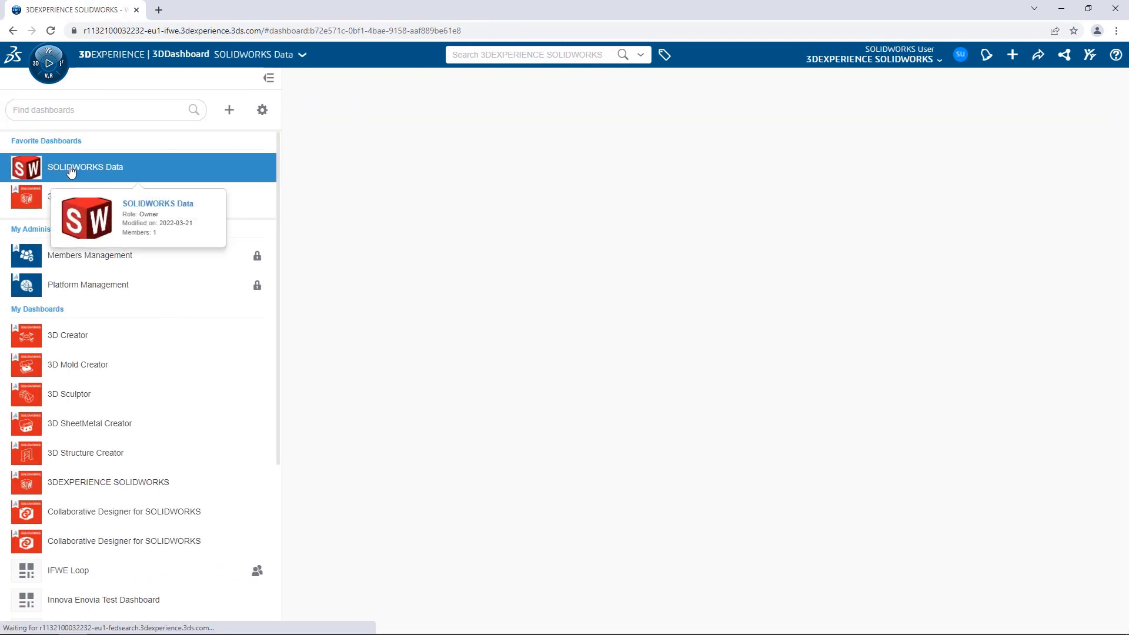
click(268, 79)
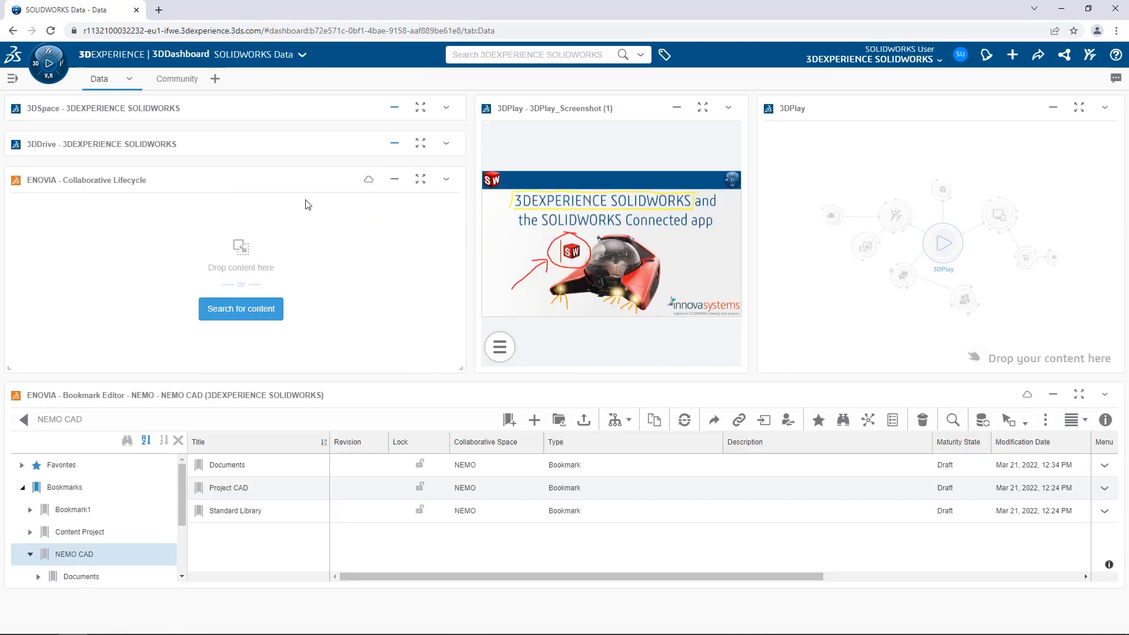
click(54, 63)
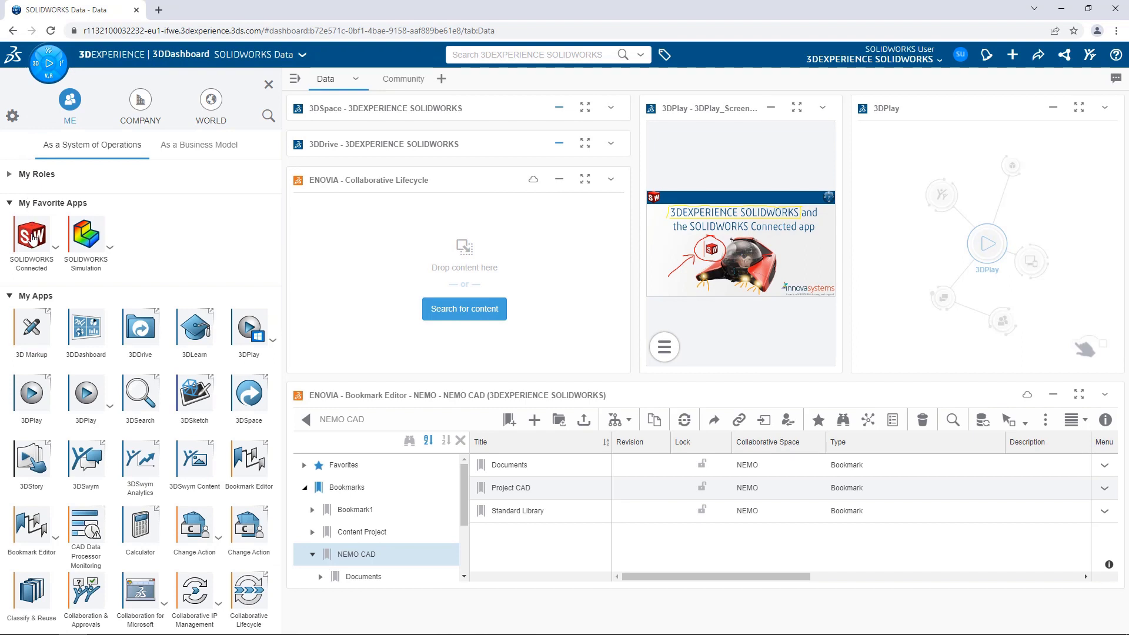
click(34, 238)
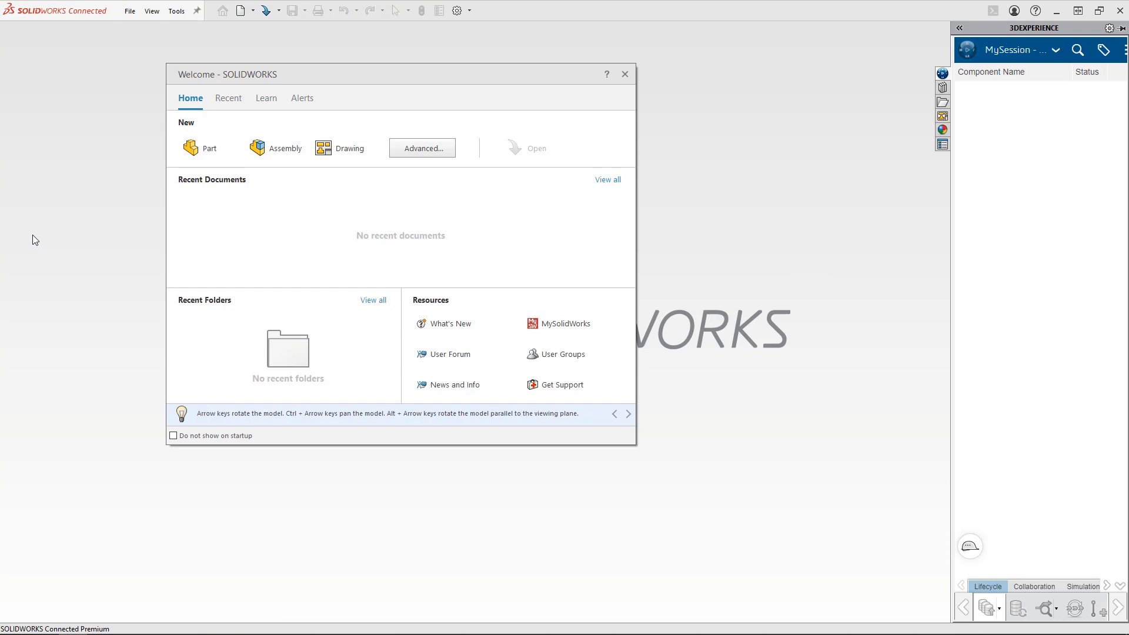
click(623, 76)
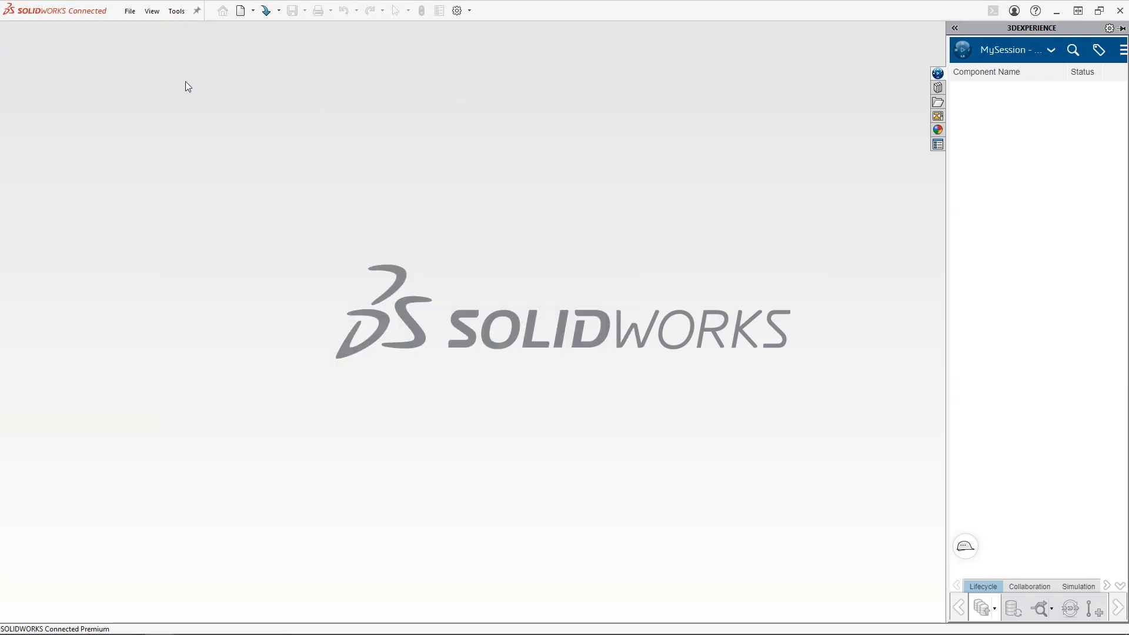
click(129, 11)
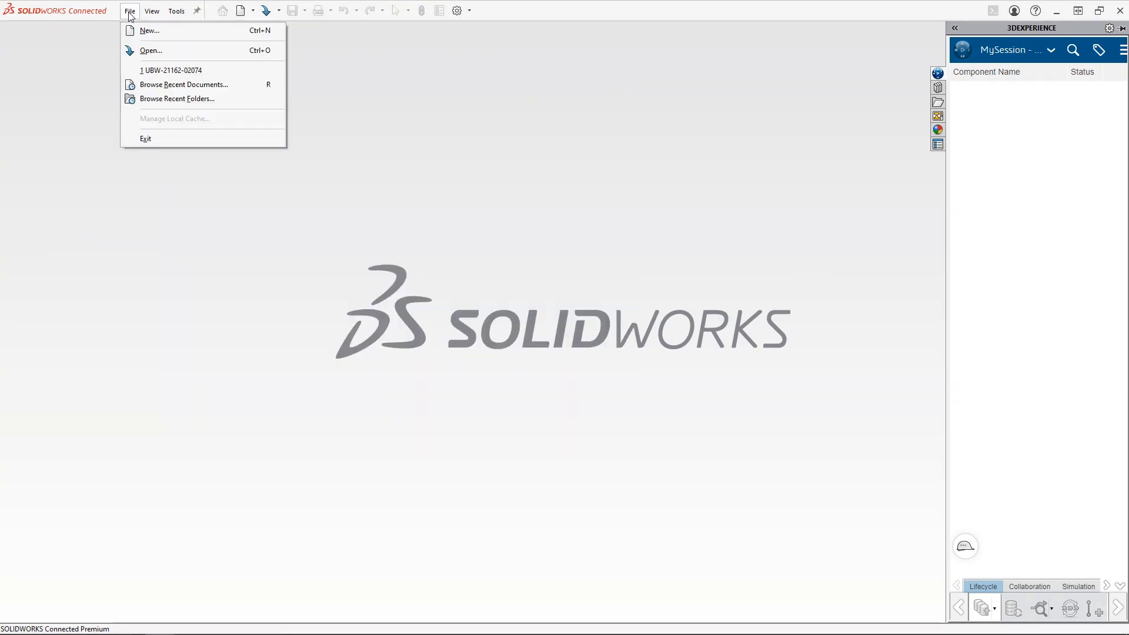
click(170, 70)
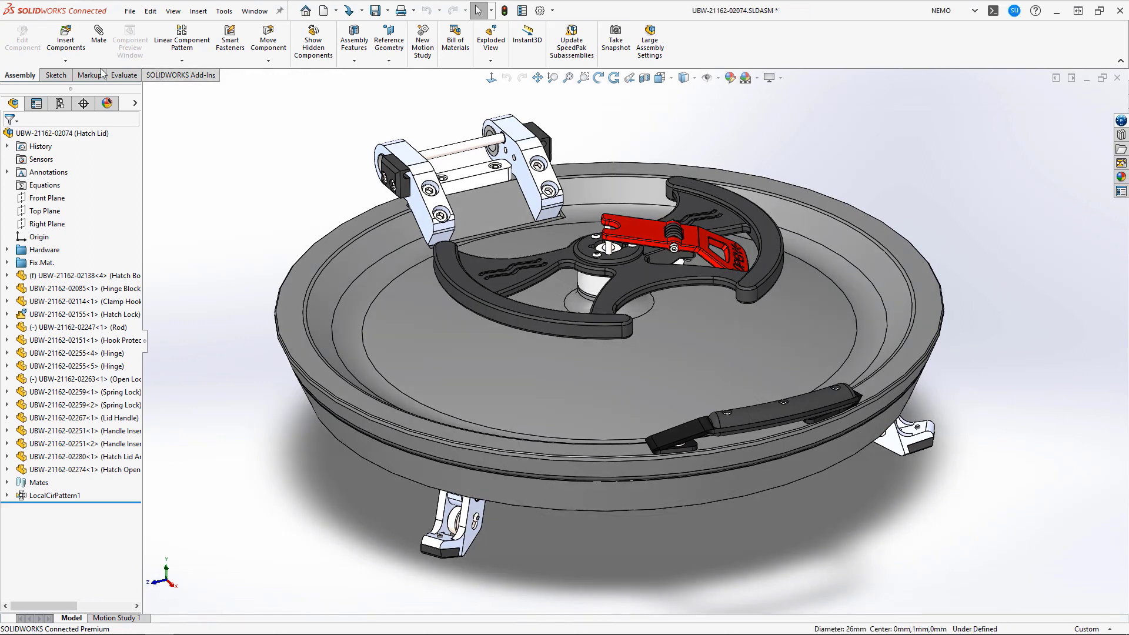
Step: Save the assembly changes and show the 3DEXPERIENCE session component list
click(385, 11)
click(420, 27)
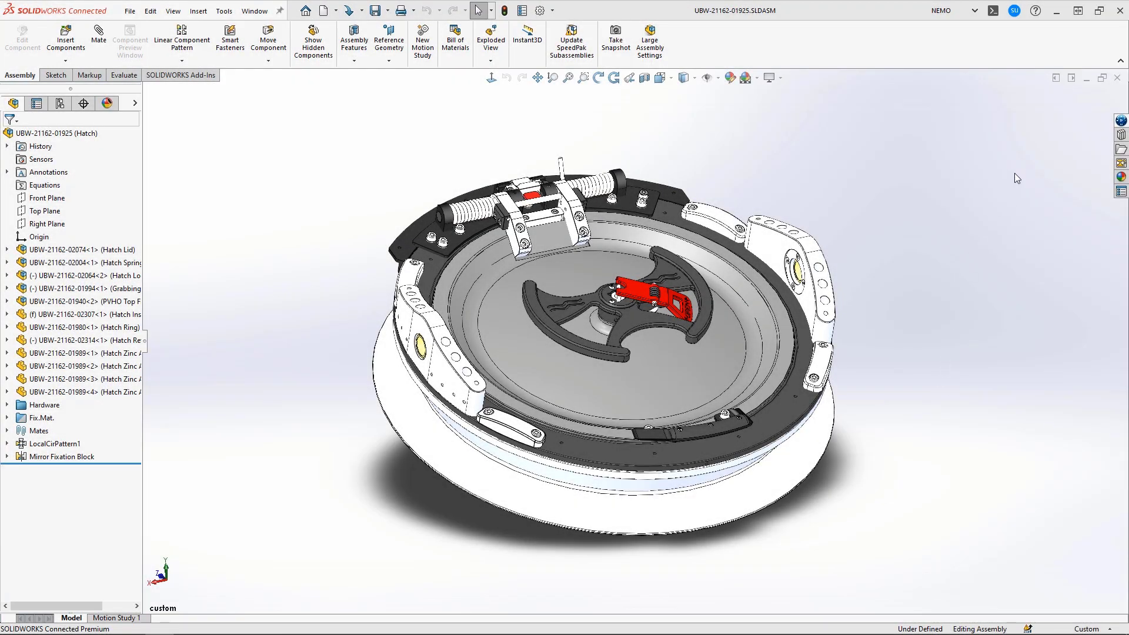
click(1120, 122)
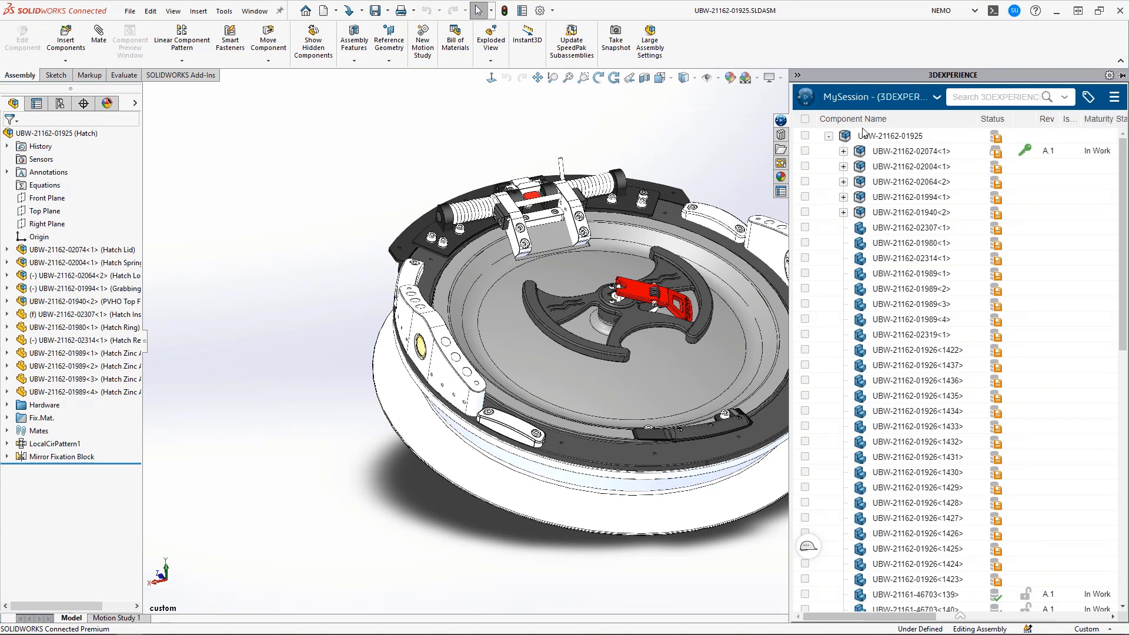
Step: Select all session components and save them with the root Hatch assembly
click(805, 118)
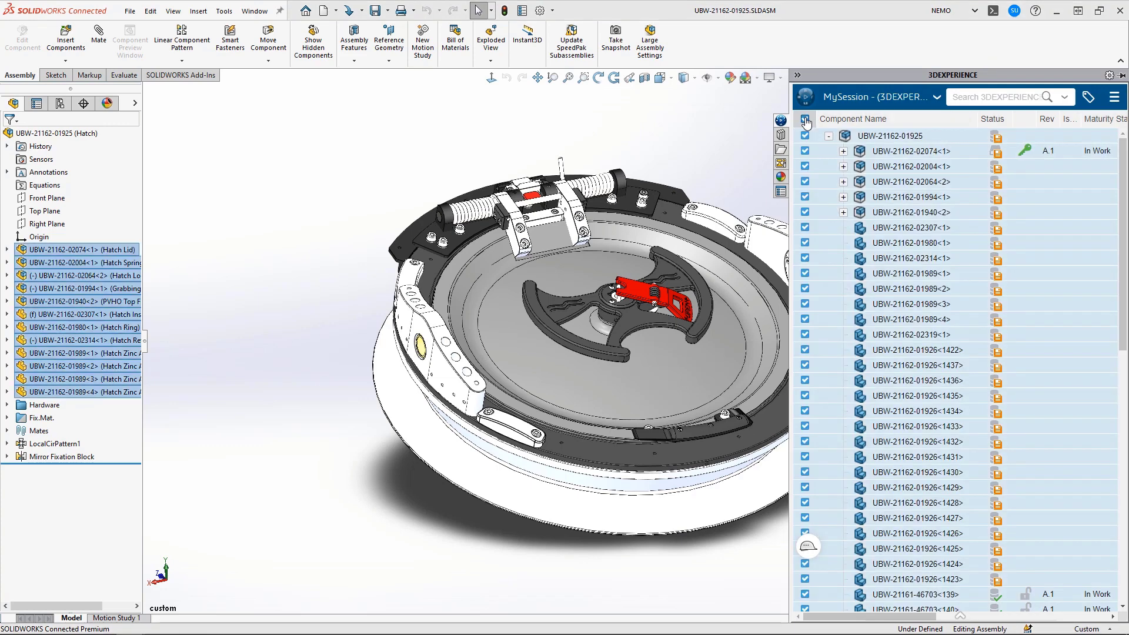
scroll(837, 248, down, 10)
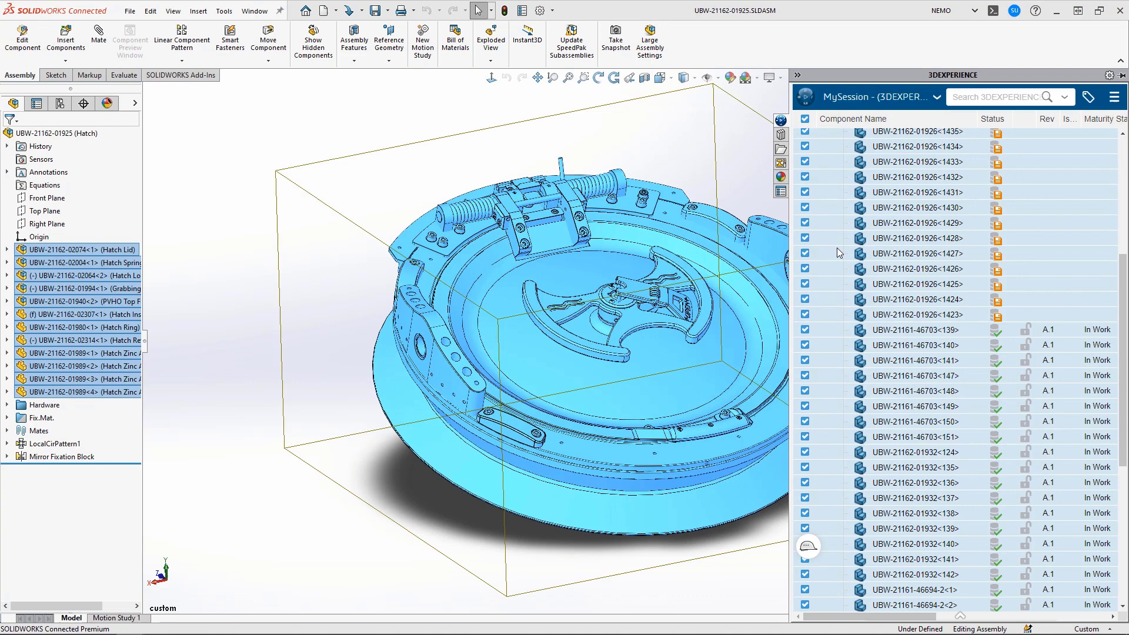
scroll(837, 248, up, 10)
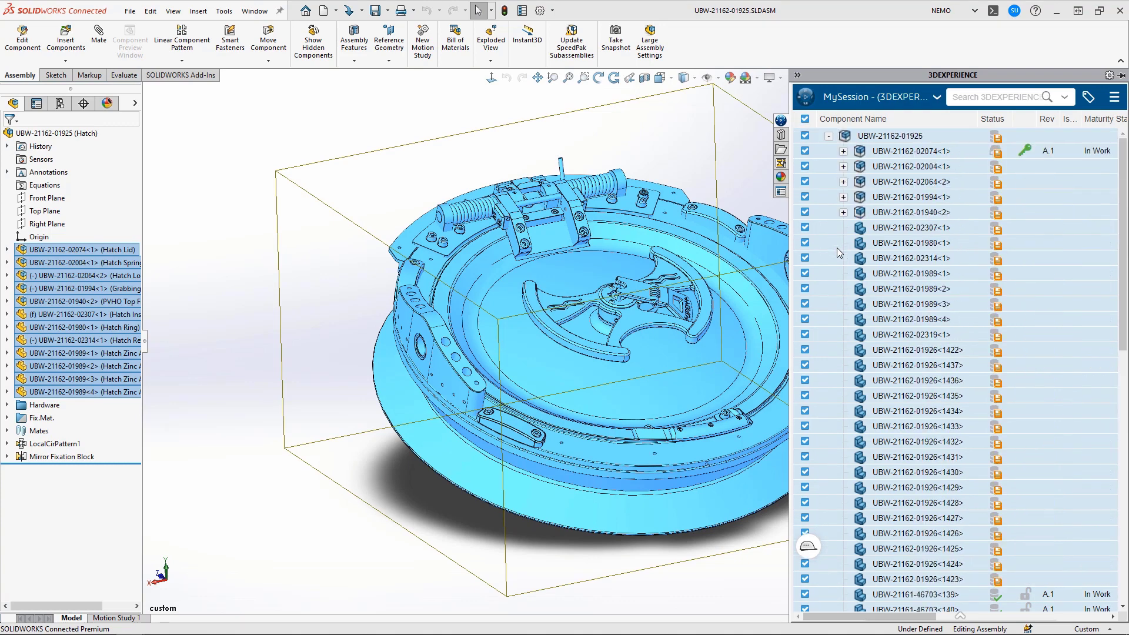
right_click(938, 138)
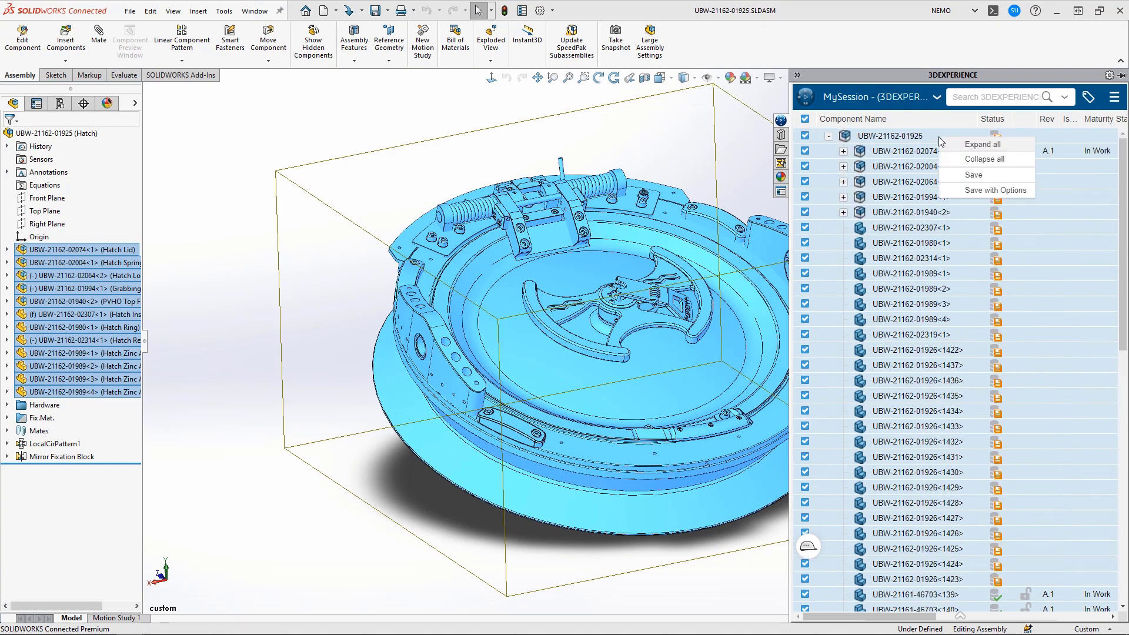
click(973, 176)
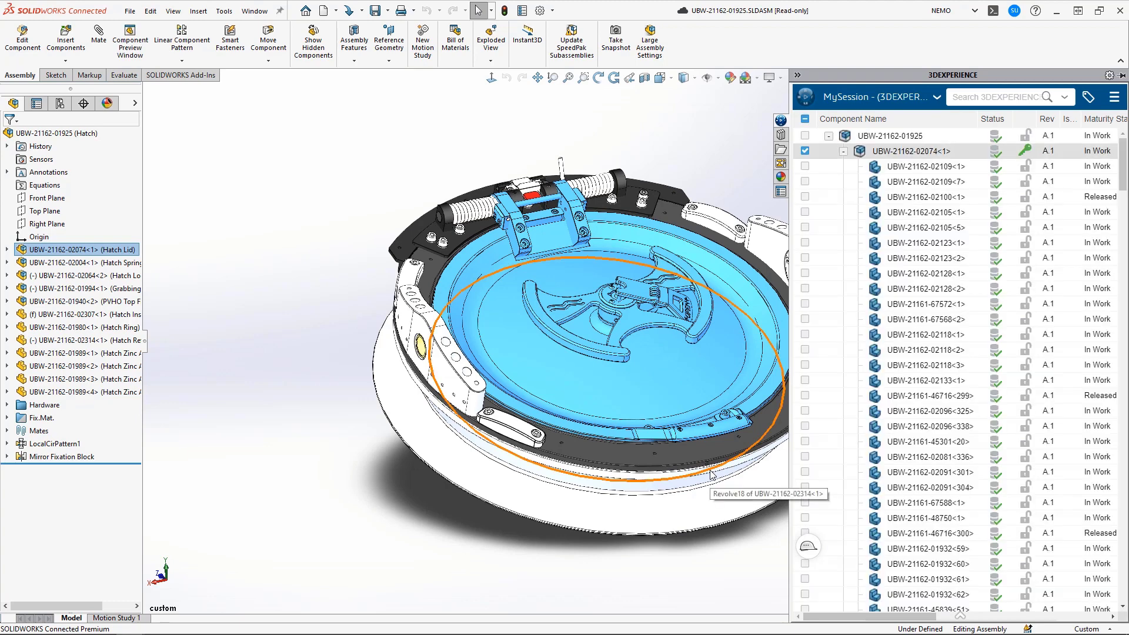
Step: Deselect the Hatch Lid row and sort the components by Maturity State
click(805, 151)
scroll(924, 187, down, 4)
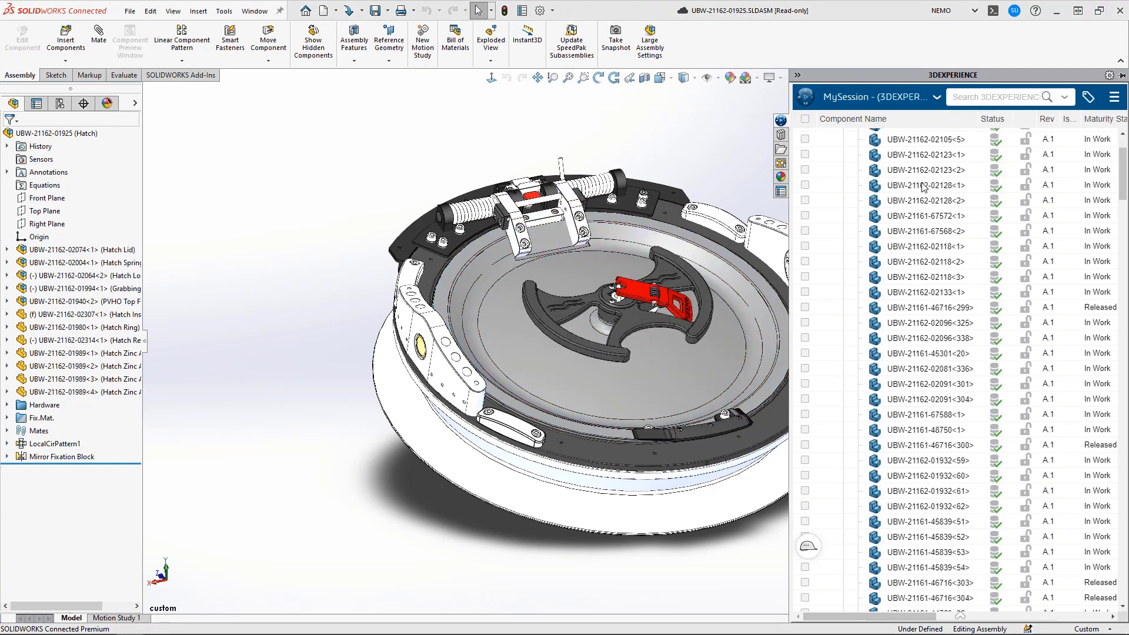
scroll(923, 187, down, 4)
scroll(923, 186, down, 4)
scroll(923, 186, up, 4)
scroll(923, 186, up, 4)
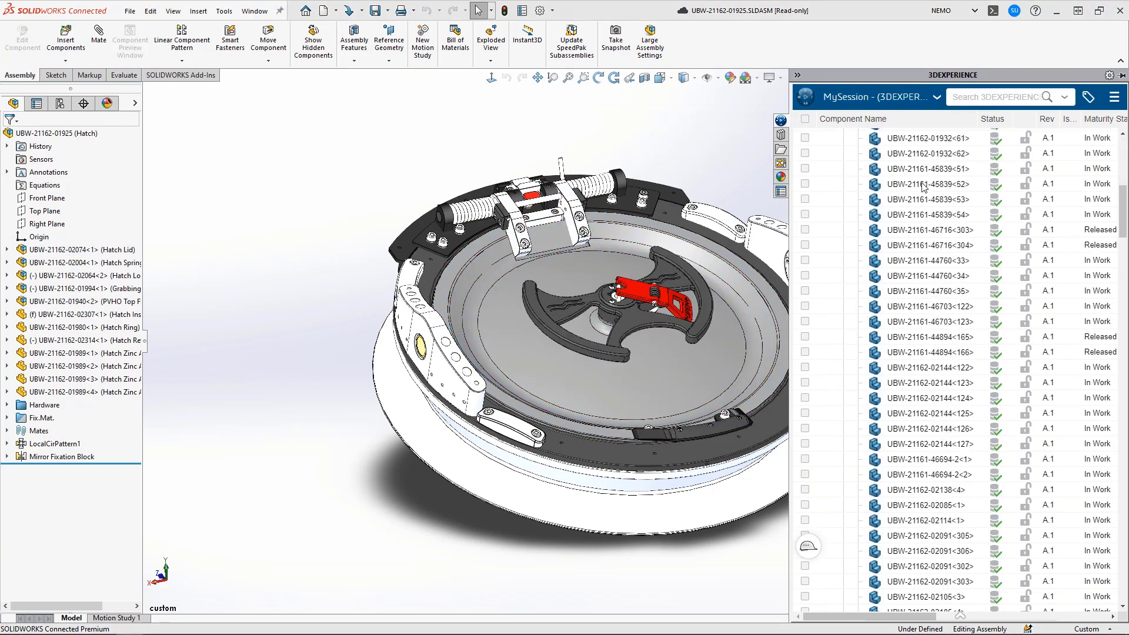
scroll(923, 186, up, 4)
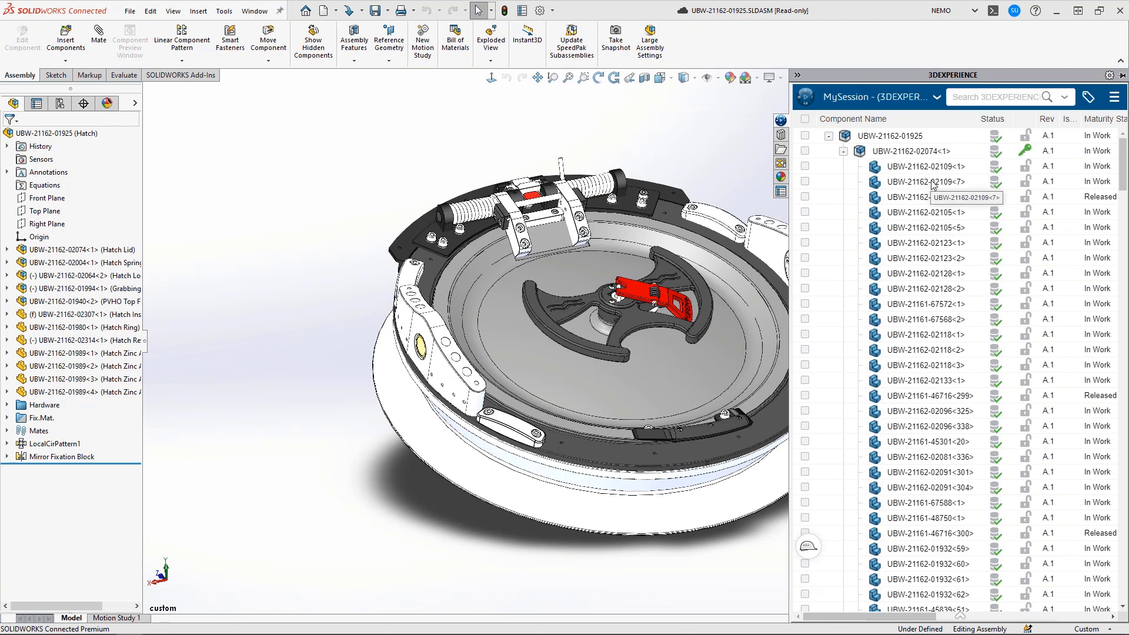
click(1097, 123)
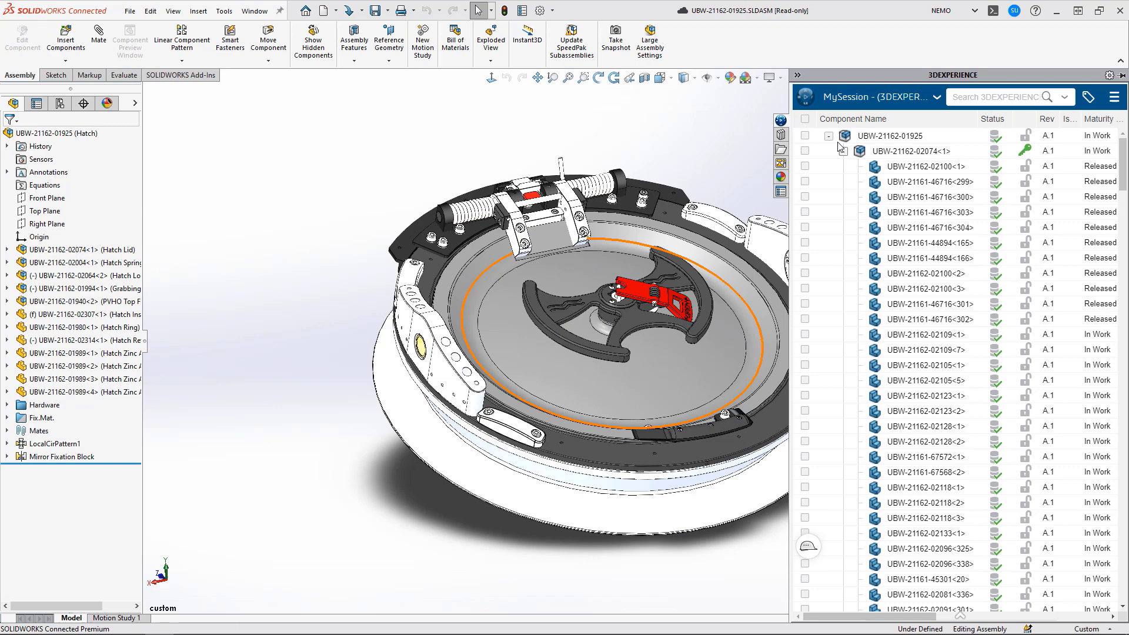
Step: Search the platform content for 02235 from the Bookmark Editor
click(806, 96)
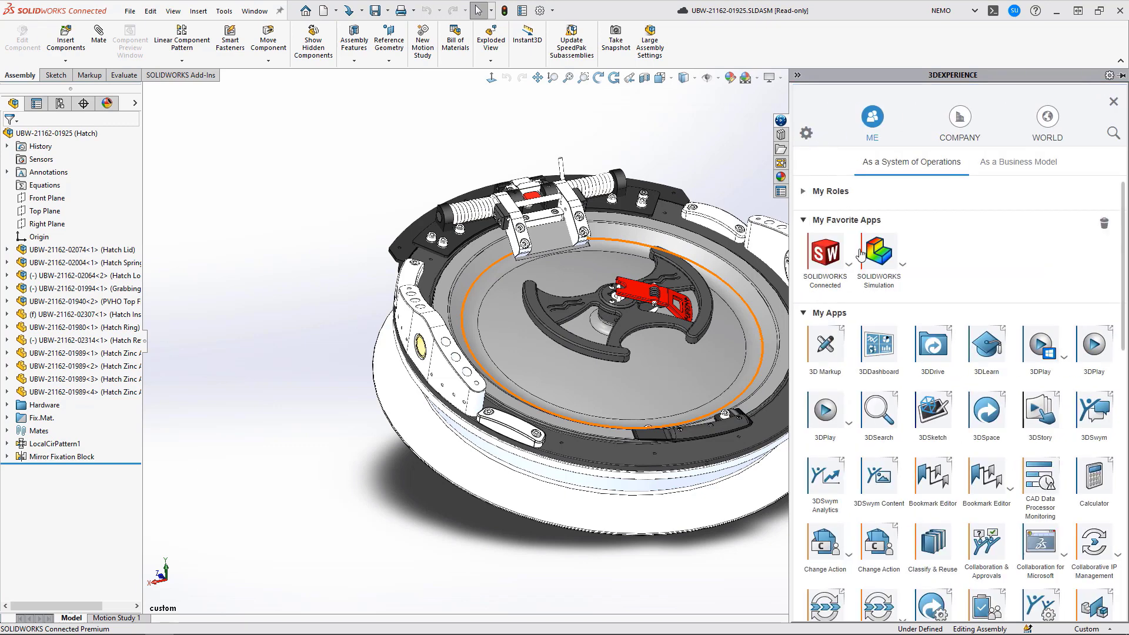
click(932, 481)
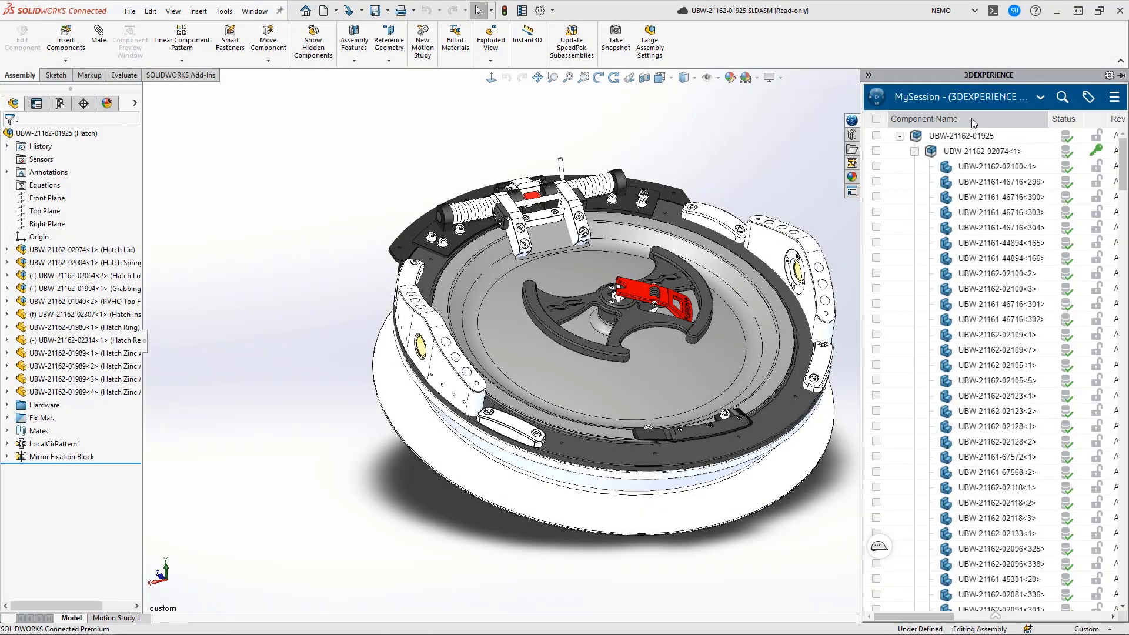
click(1062, 99)
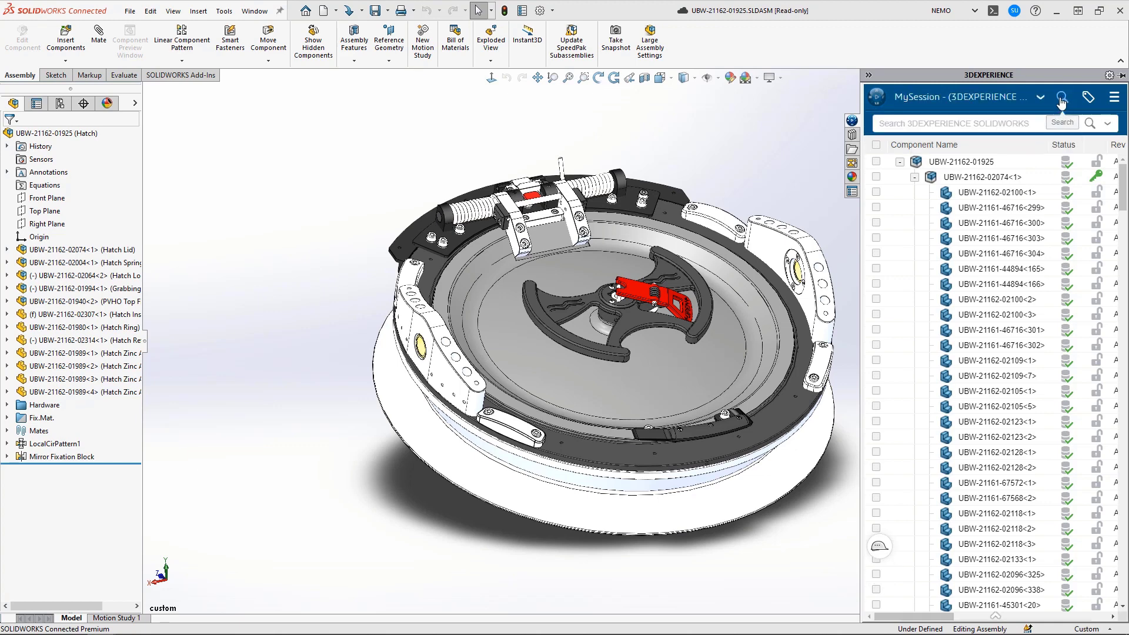
text(022)
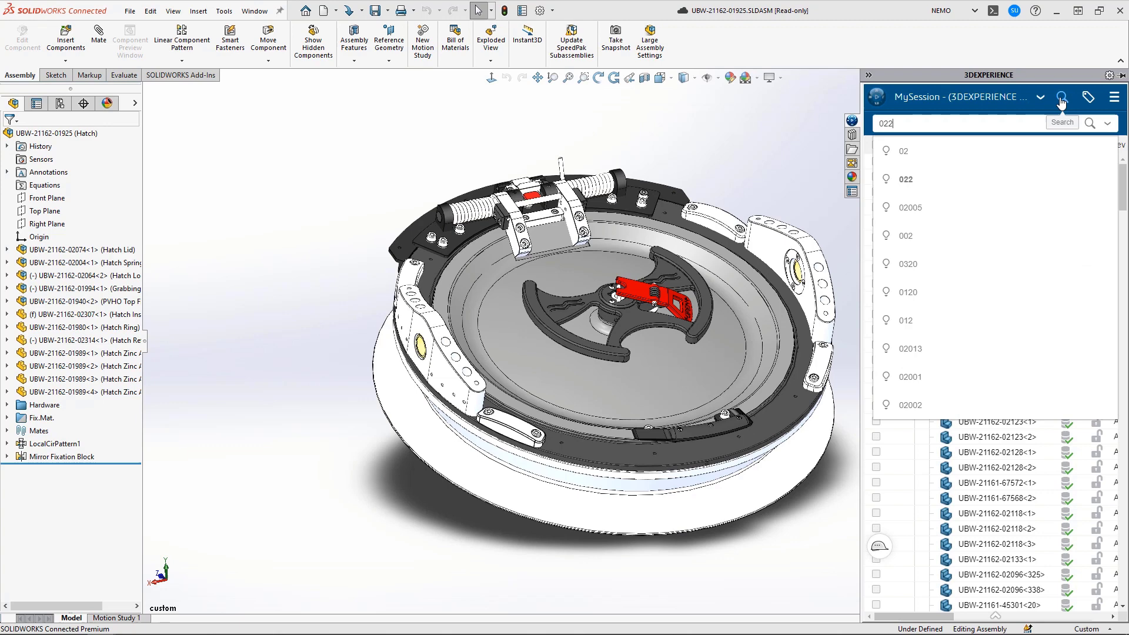
text(35)
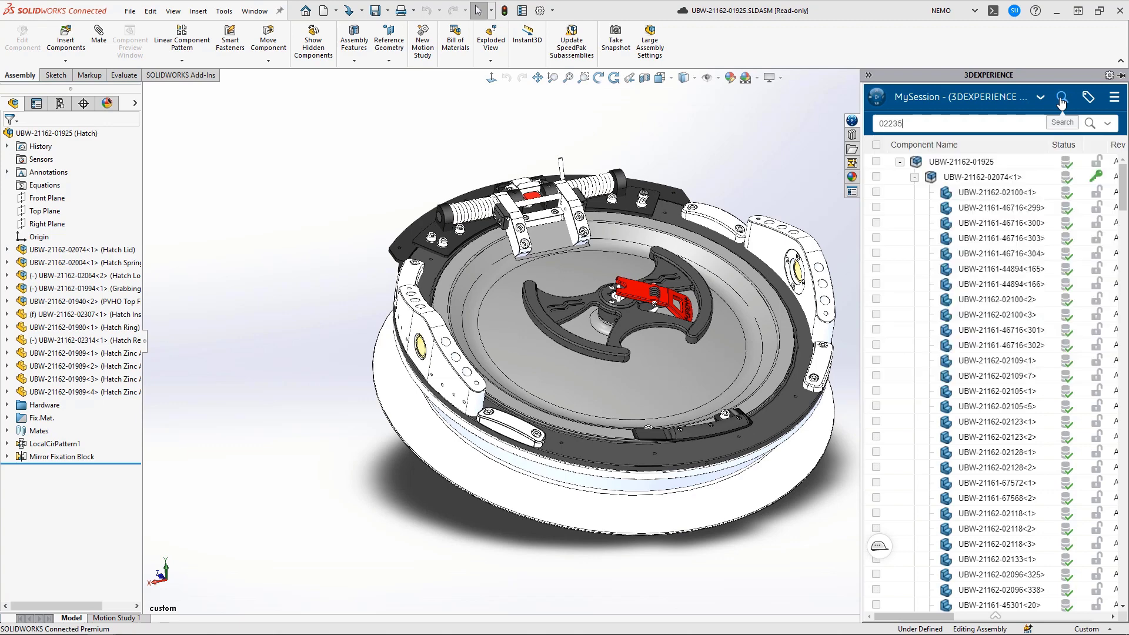
key(Return)
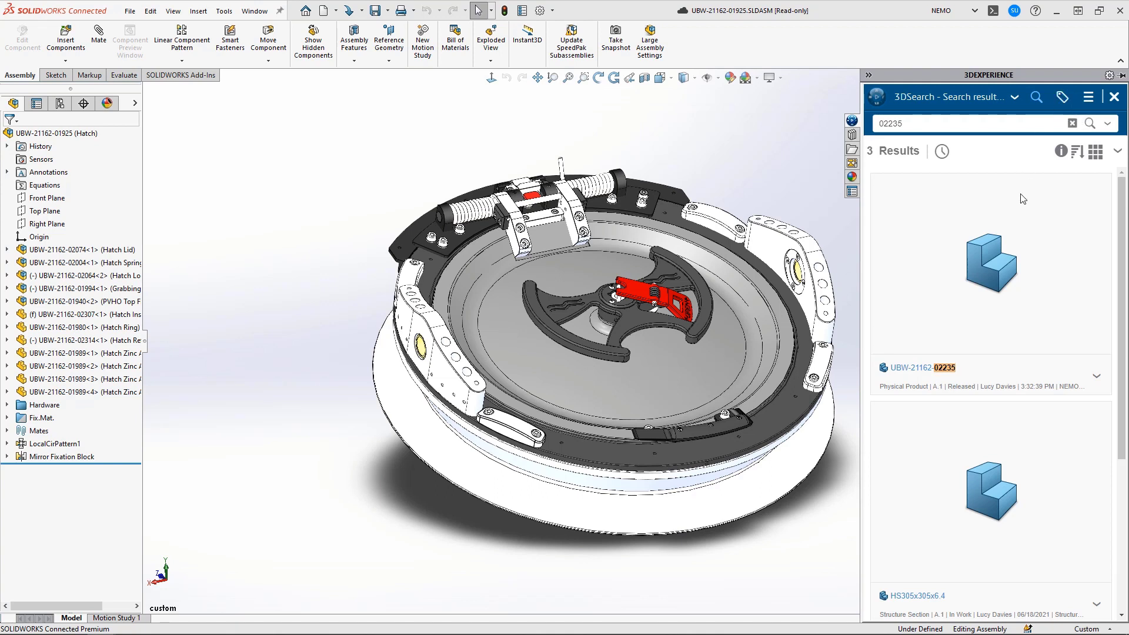
mouse_move(992, 282)
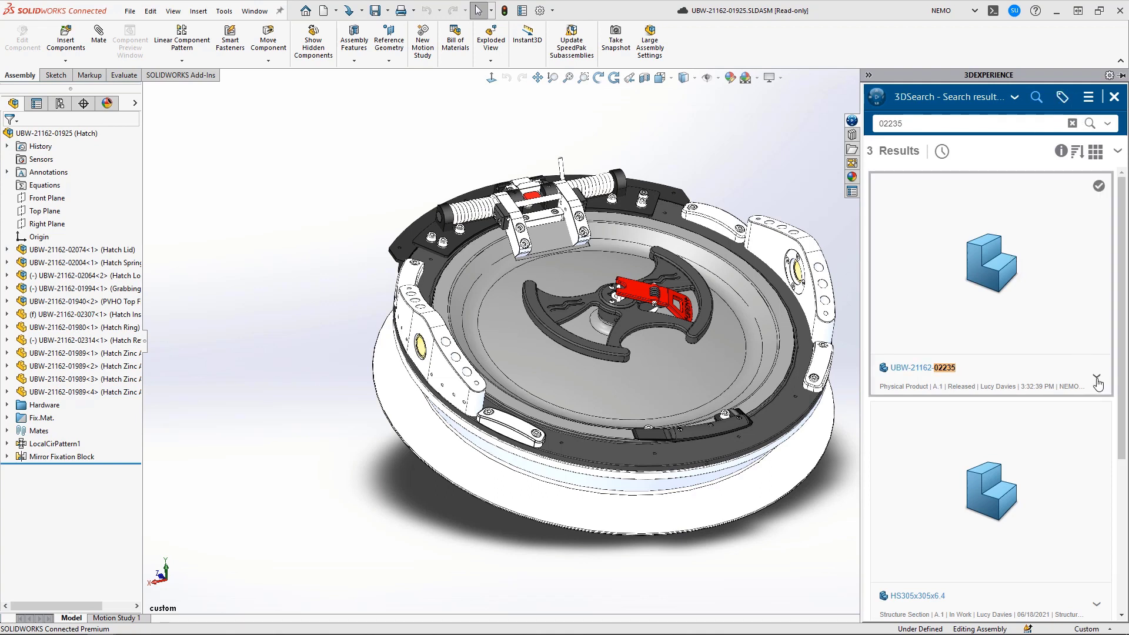
click(1096, 378)
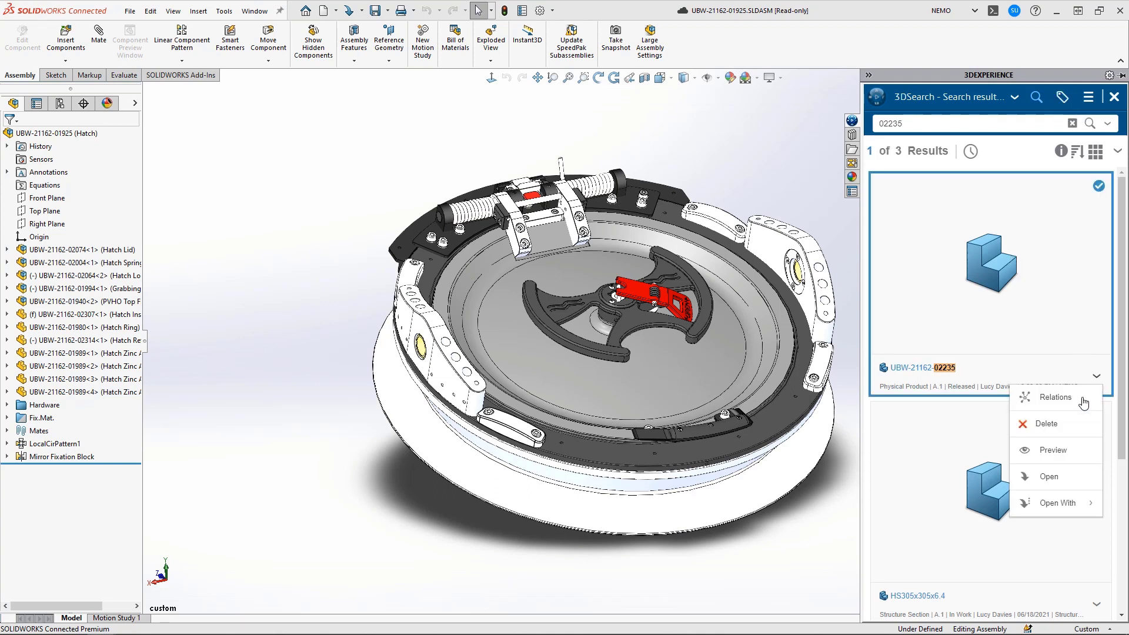
click(1053, 450)
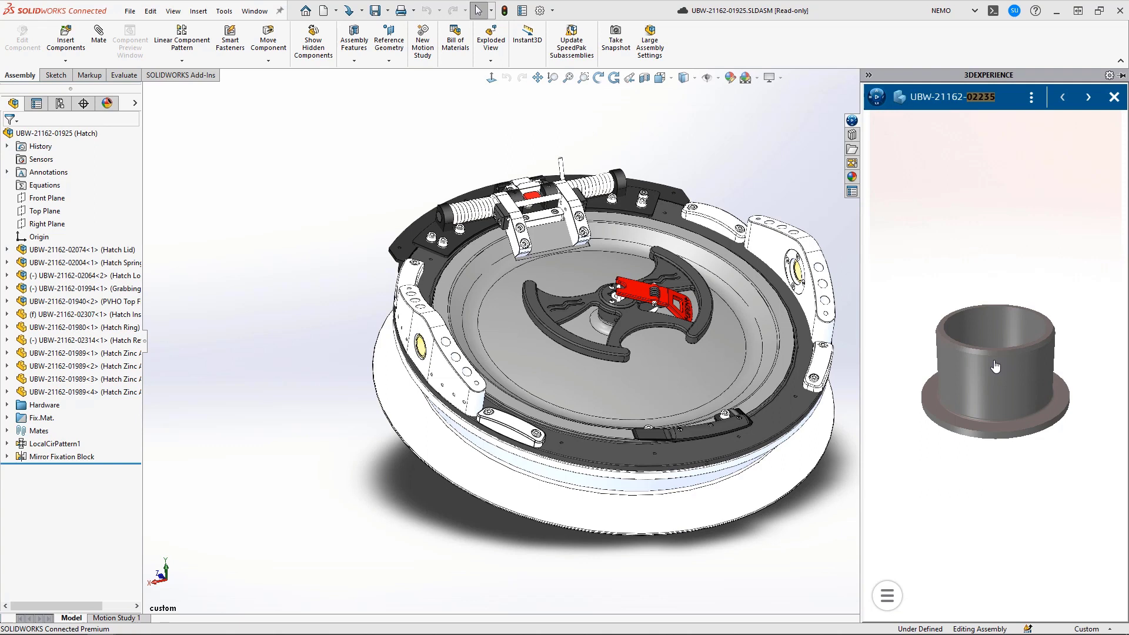
mouse_move(995, 367)
mouse_down()
mouse_move(1004, 407)
mouse_move(1005, 377)
mouse_up()
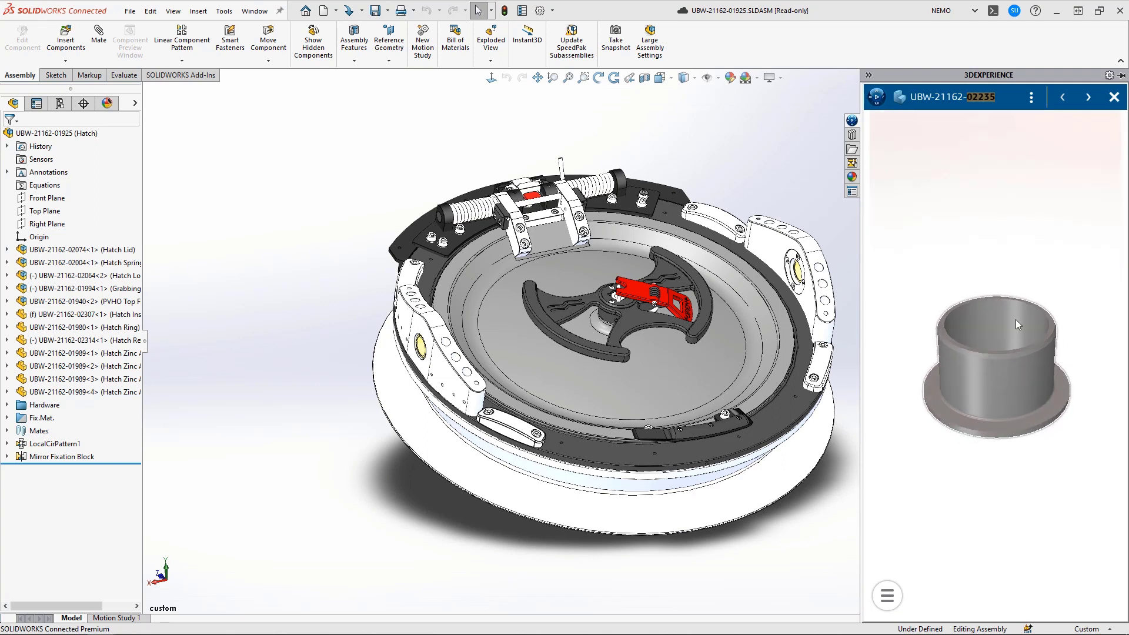
click(1114, 97)
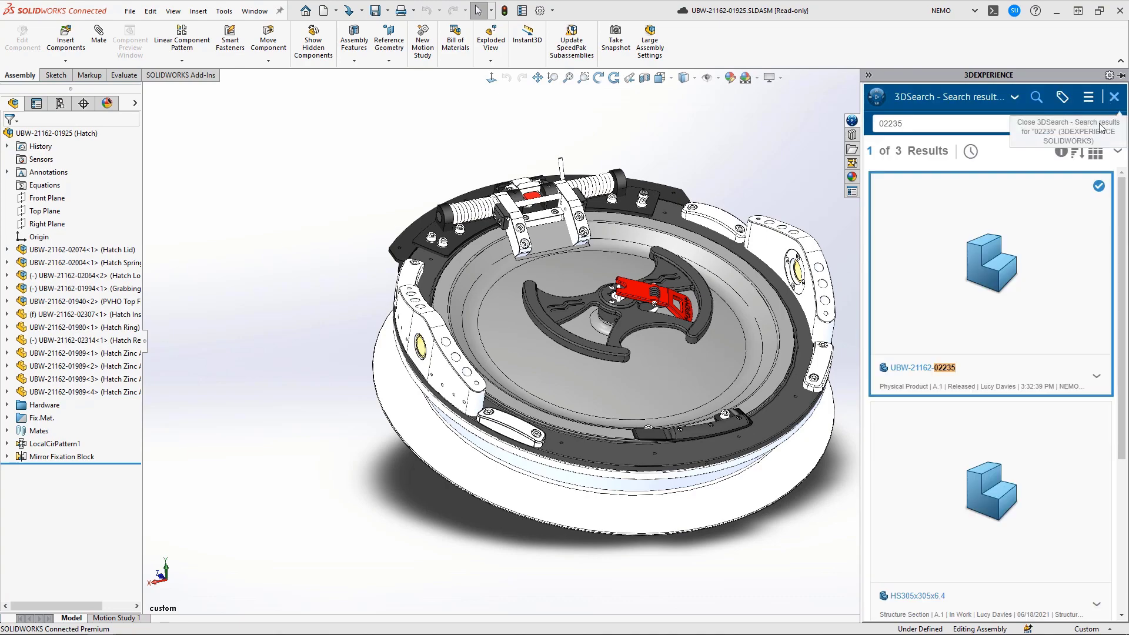
drag(991, 261, 751, 201)
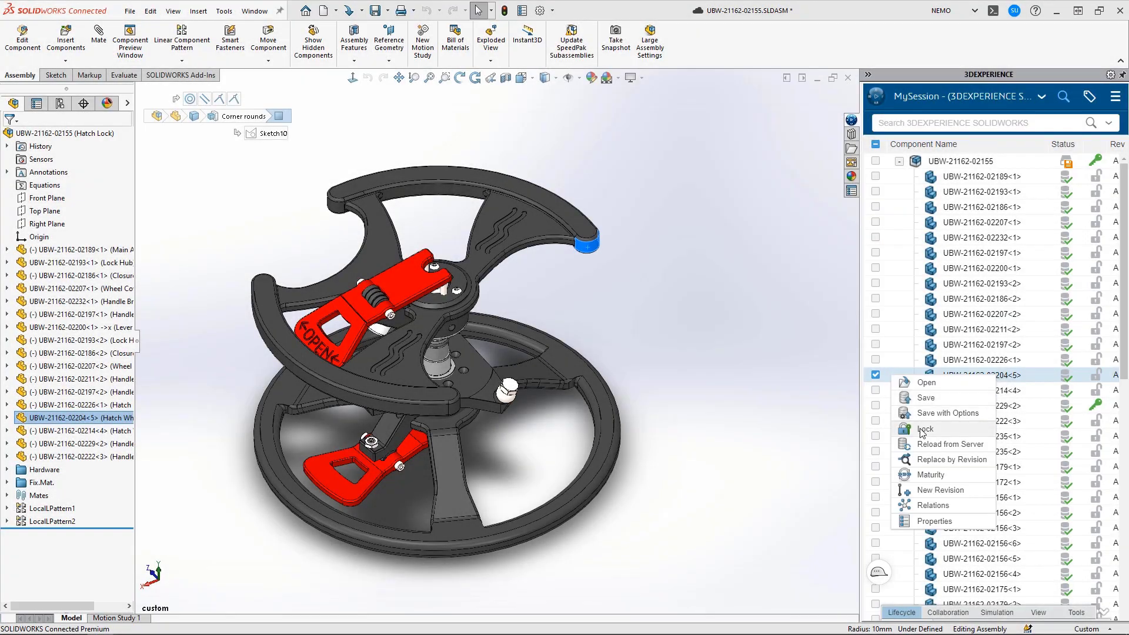
click(925, 414)
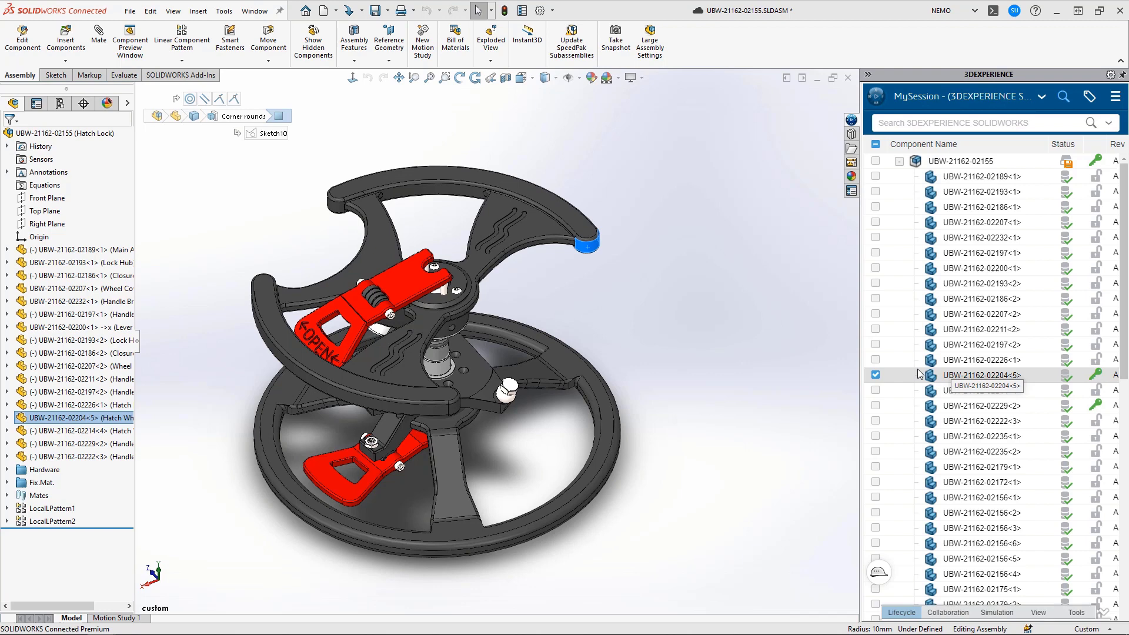
right_click(898, 371)
click(933, 378)
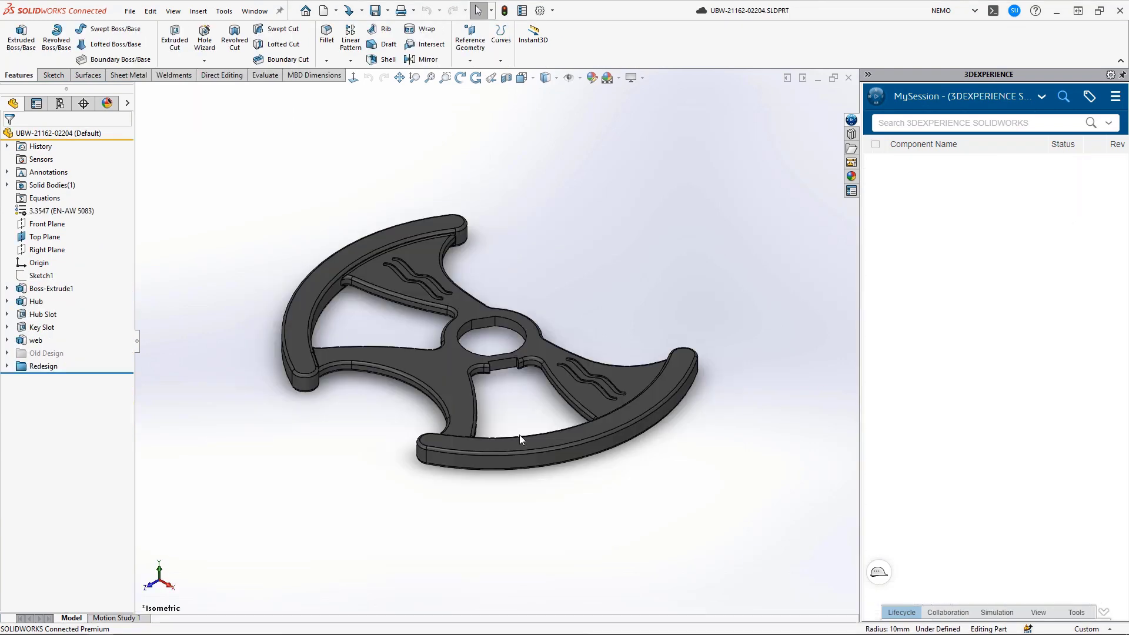
Step: Suppress the Redesign folder and unsuppress the Old Design folder
right_click(43, 367)
click(66, 335)
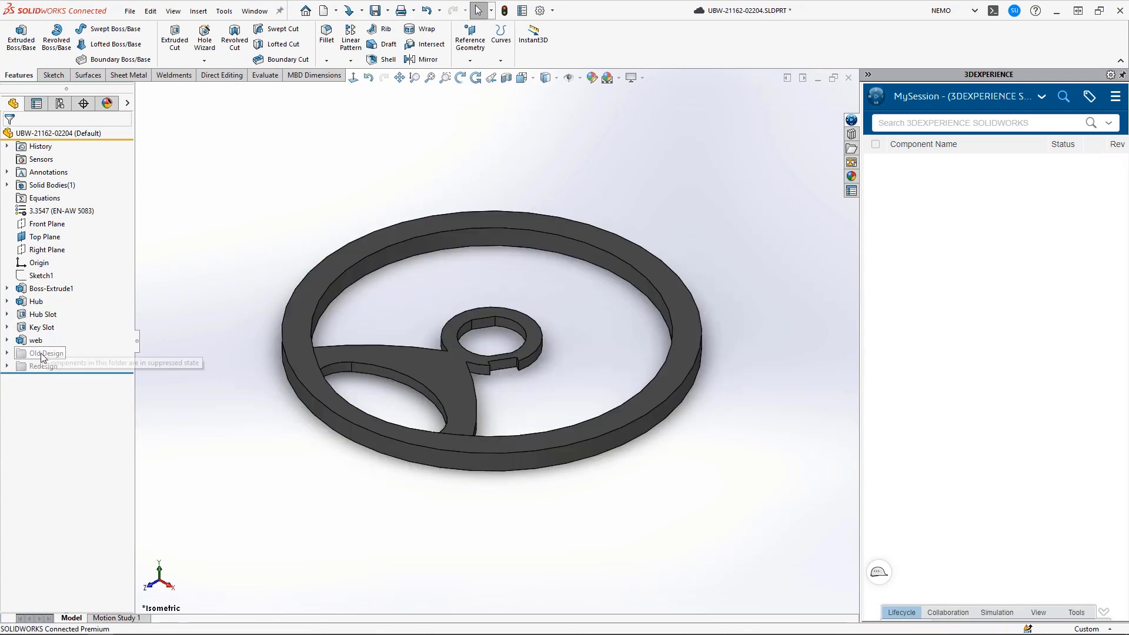
right_click(43, 358)
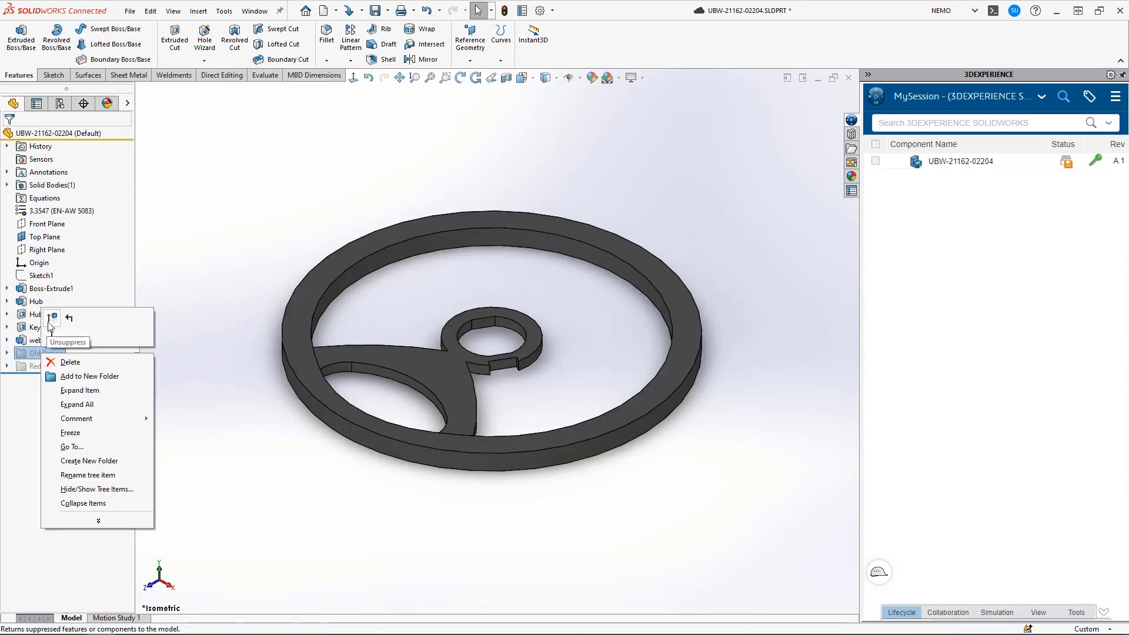
click(76, 366)
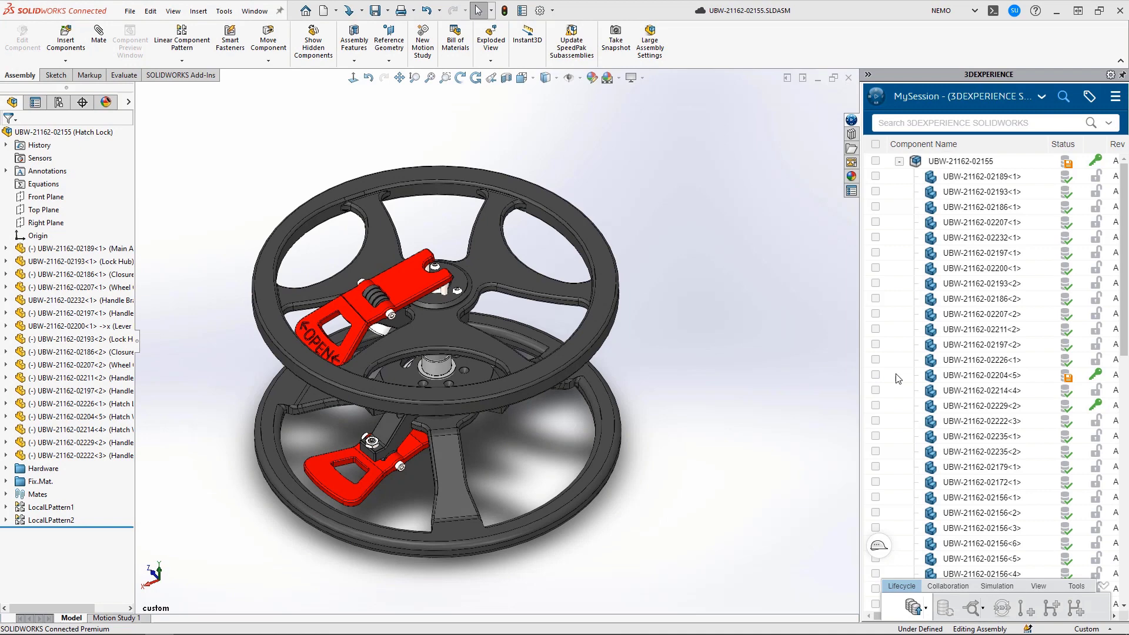
Step: Select the updated wheel in the session list, then bring up the Hatch Lock assembly's actions
click(975, 375)
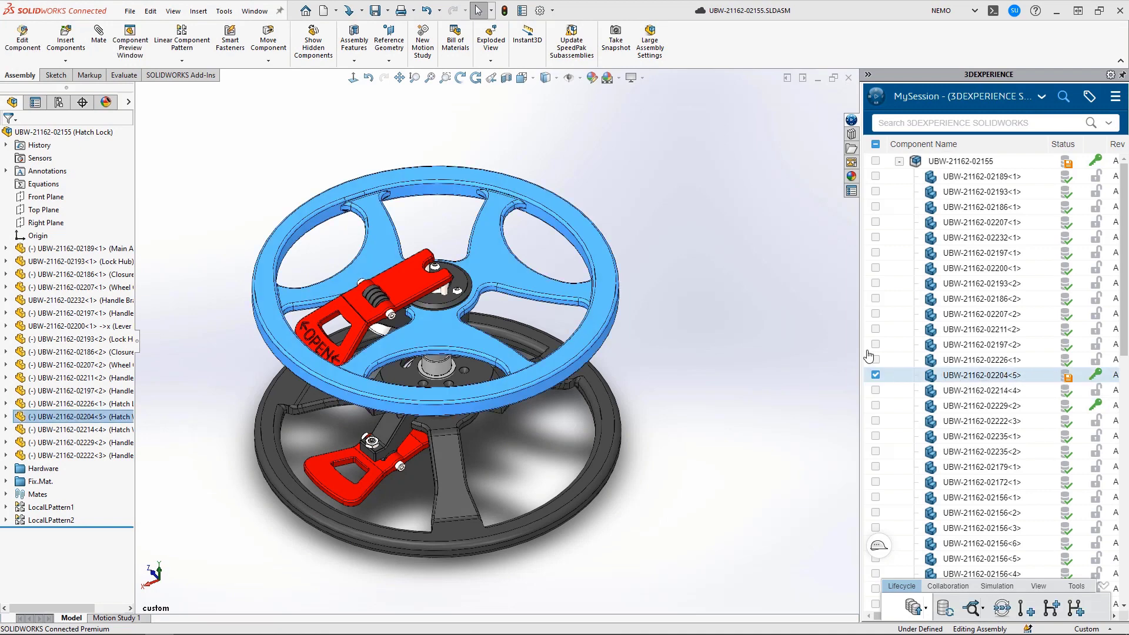
click(760, 338)
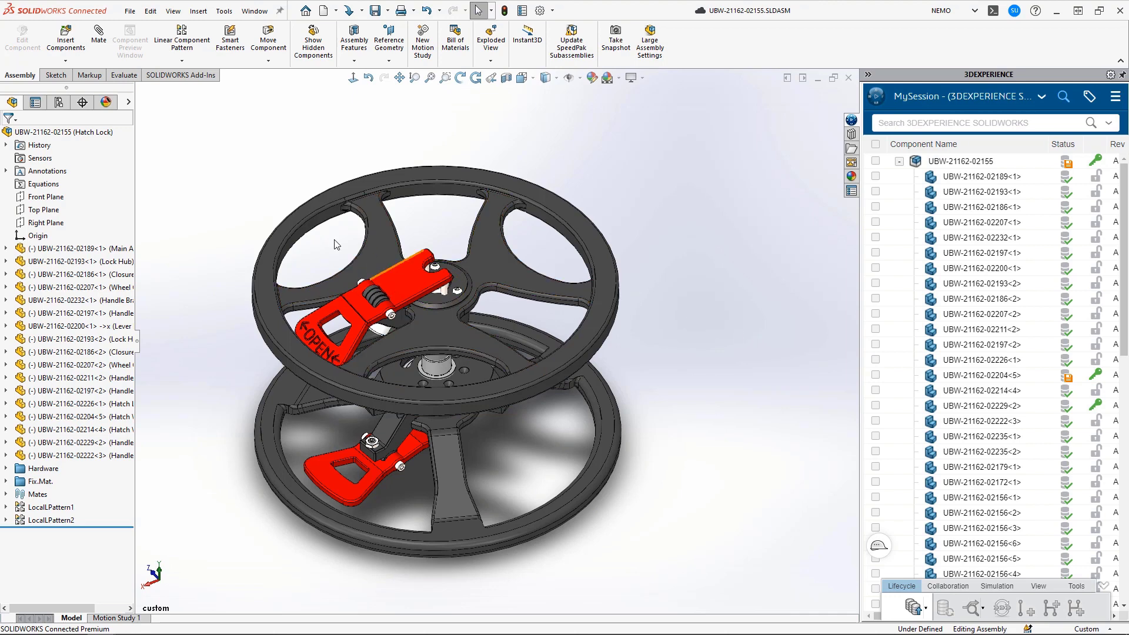
right_click(114, 132)
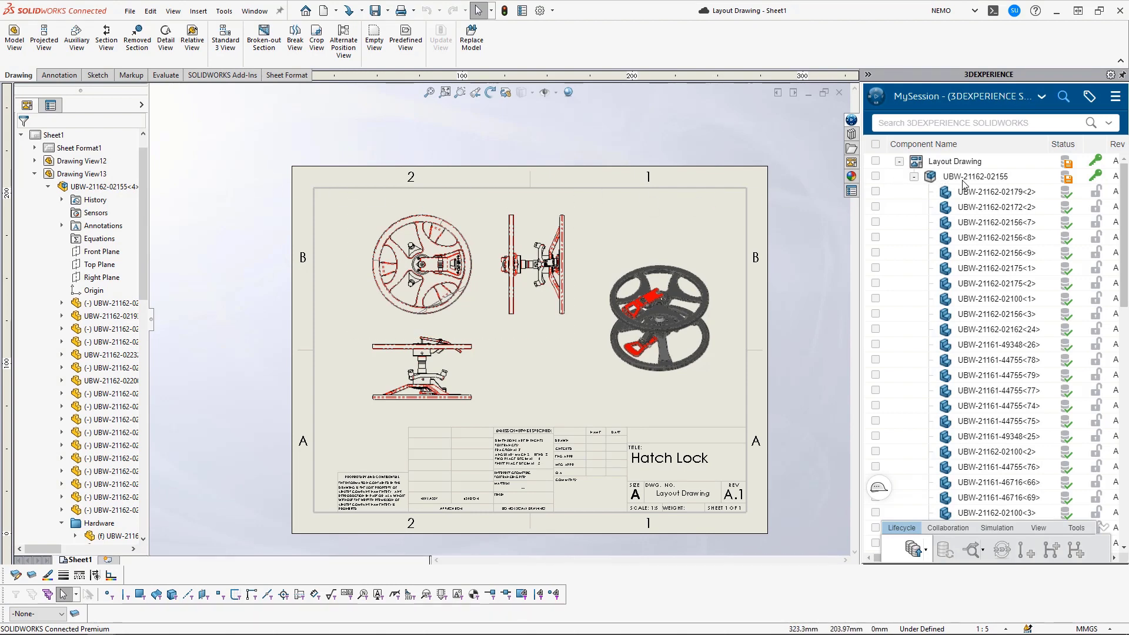
click(875, 143)
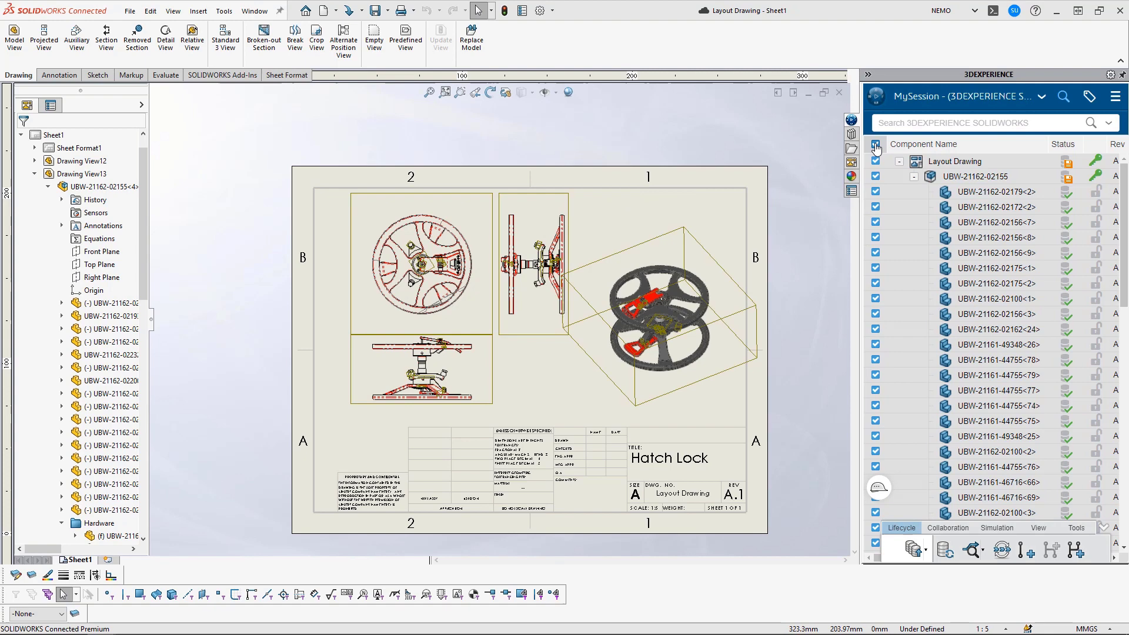
right_click(997, 170)
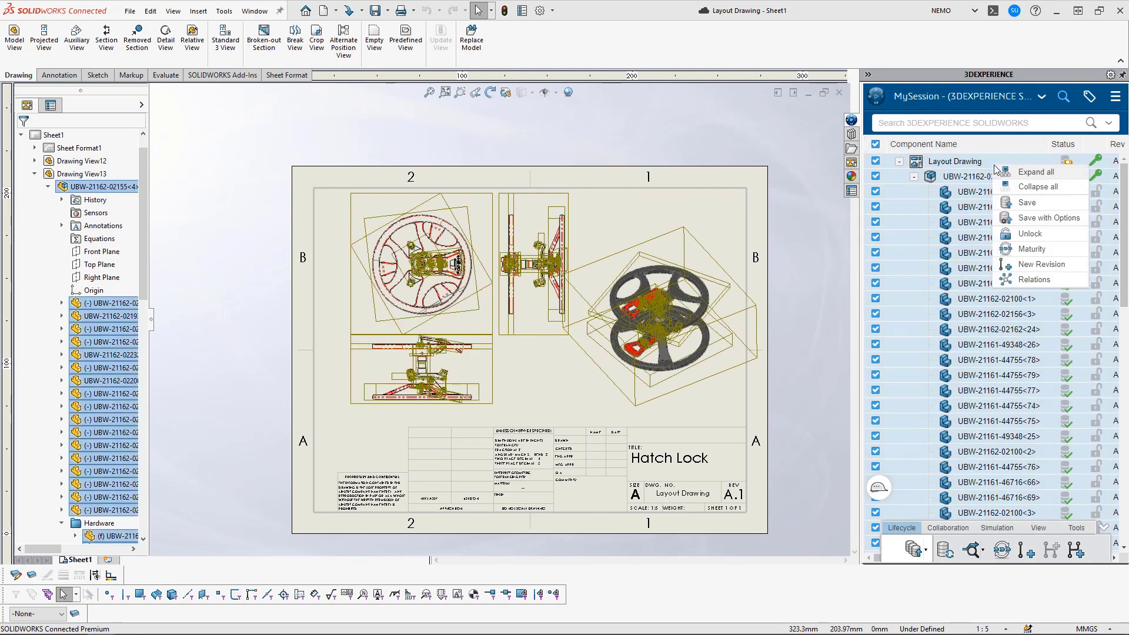
click(1042, 219)
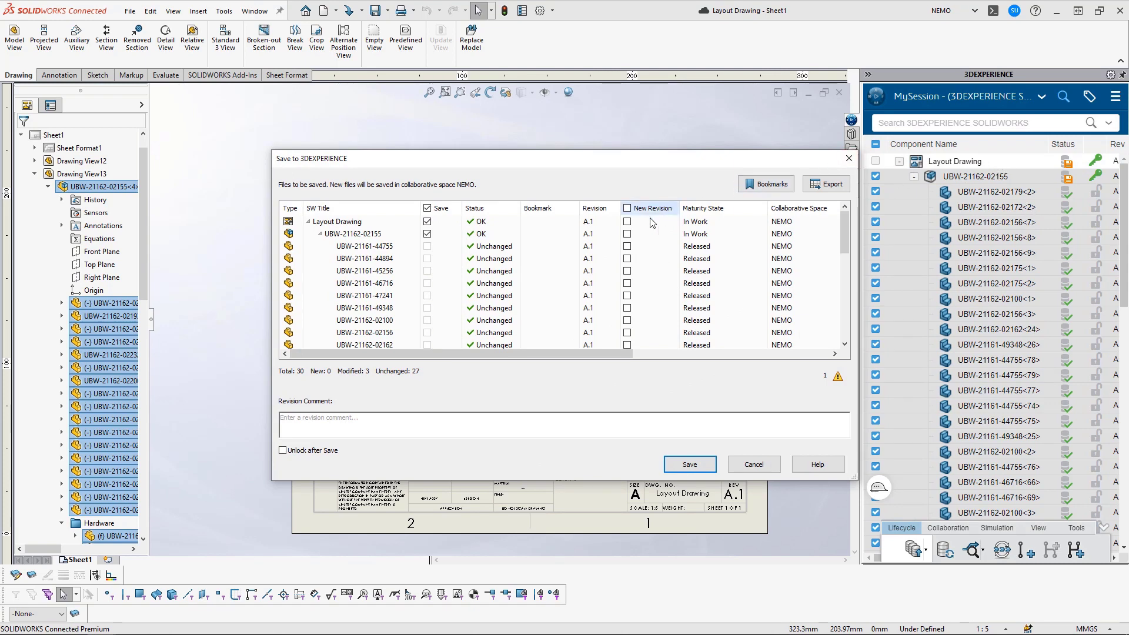
click(626, 221)
click(628, 234)
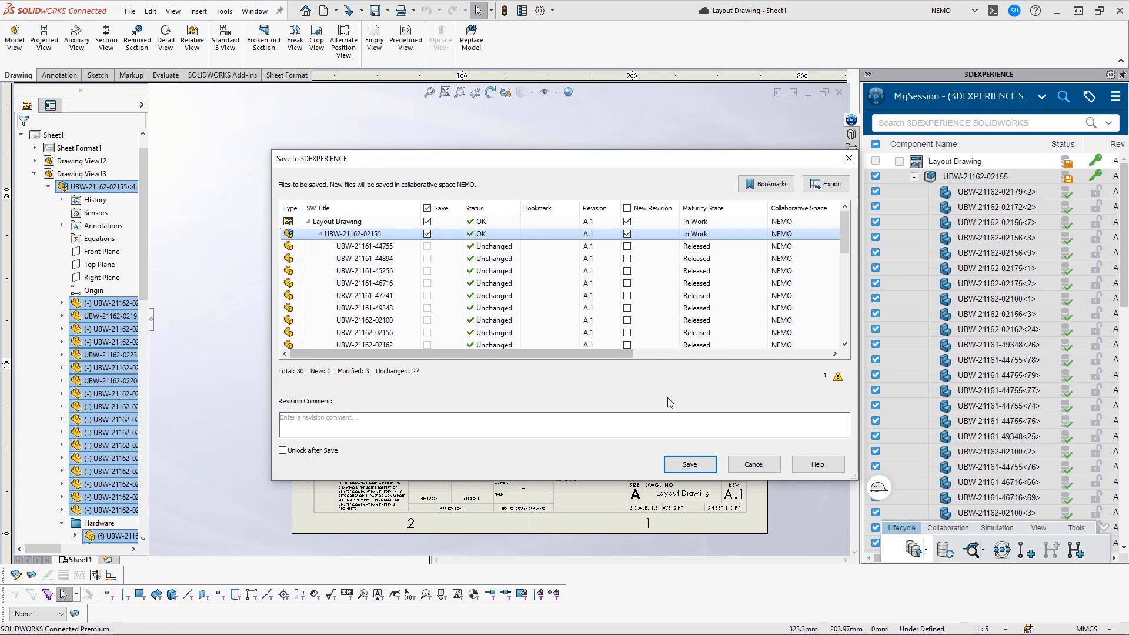
click(690, 465)
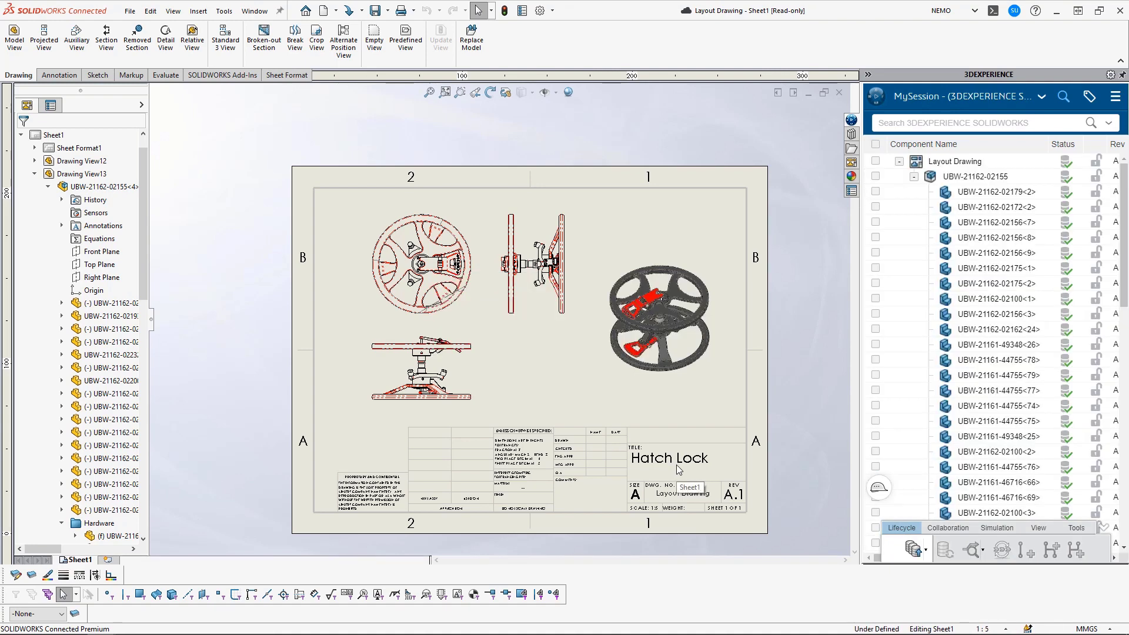
click(914, 176)
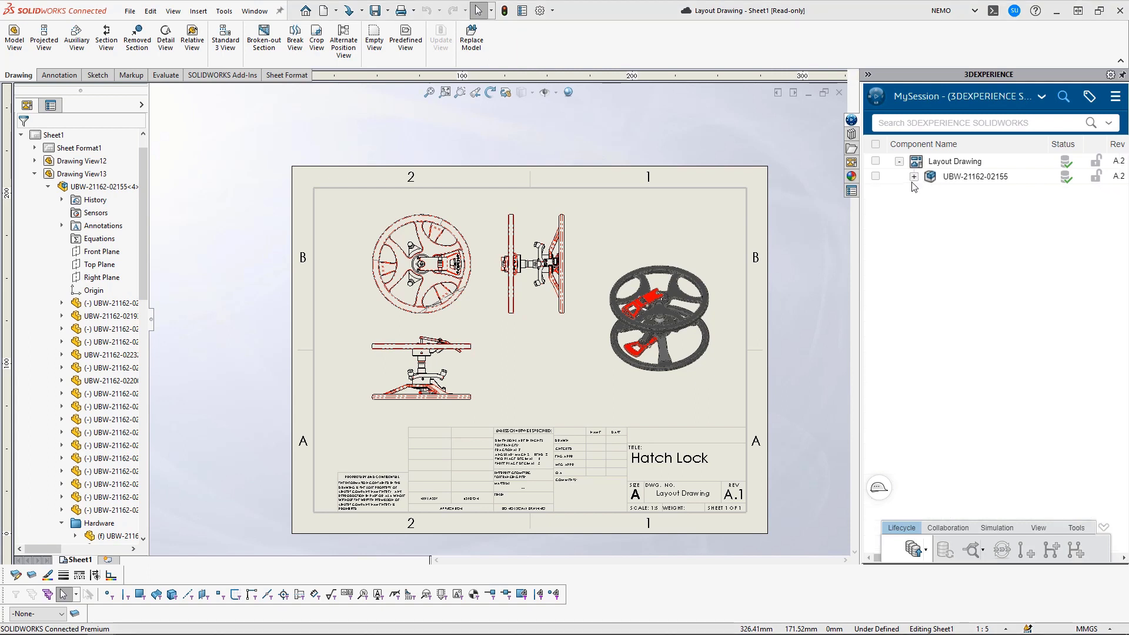
click(875, 143)
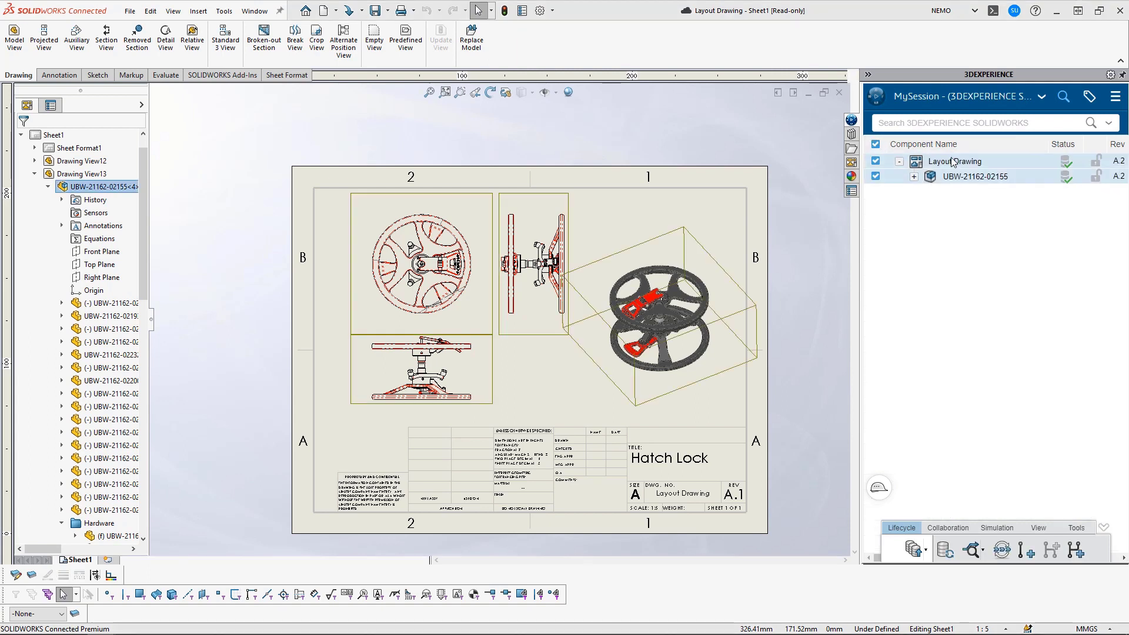
right_click(1006, 162)
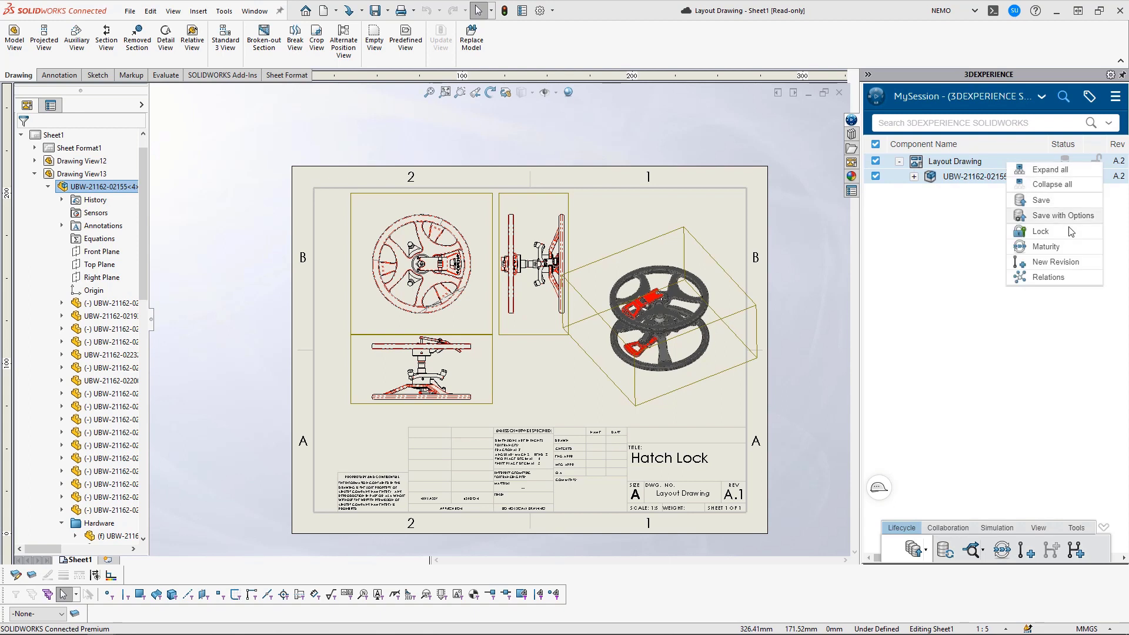
click(1075, 249)
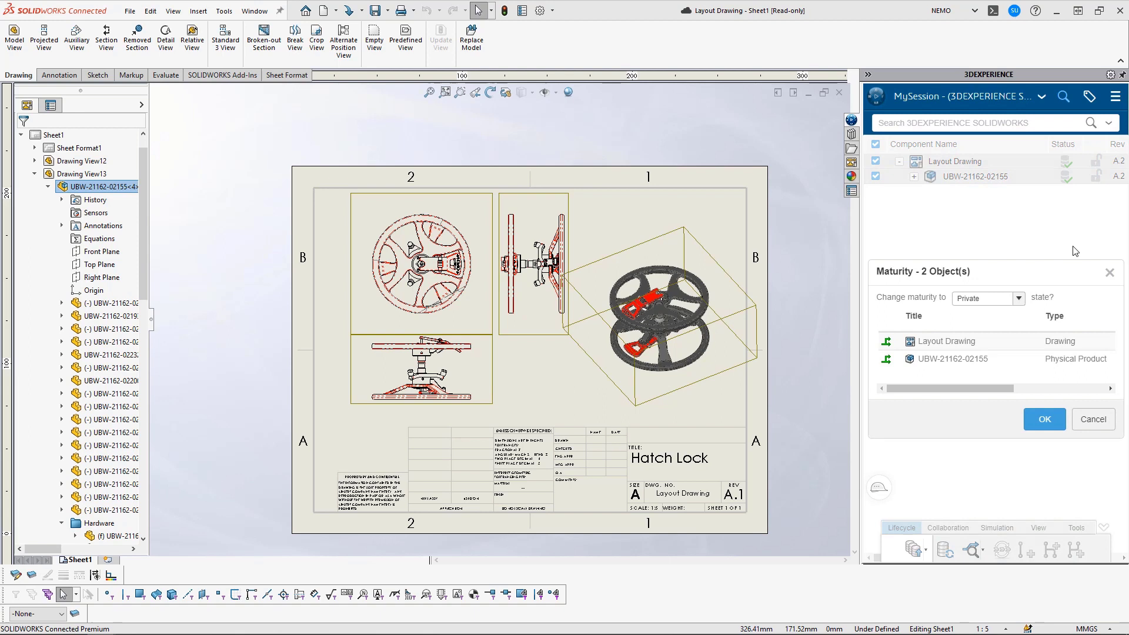
click(1019, 298)
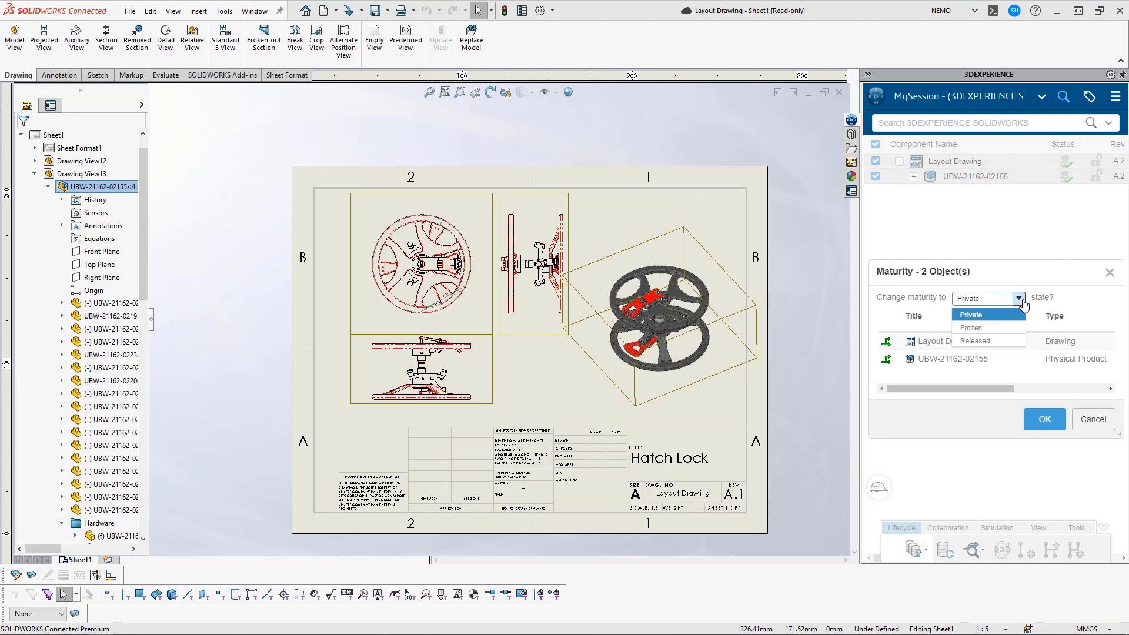
click(1001, 343)
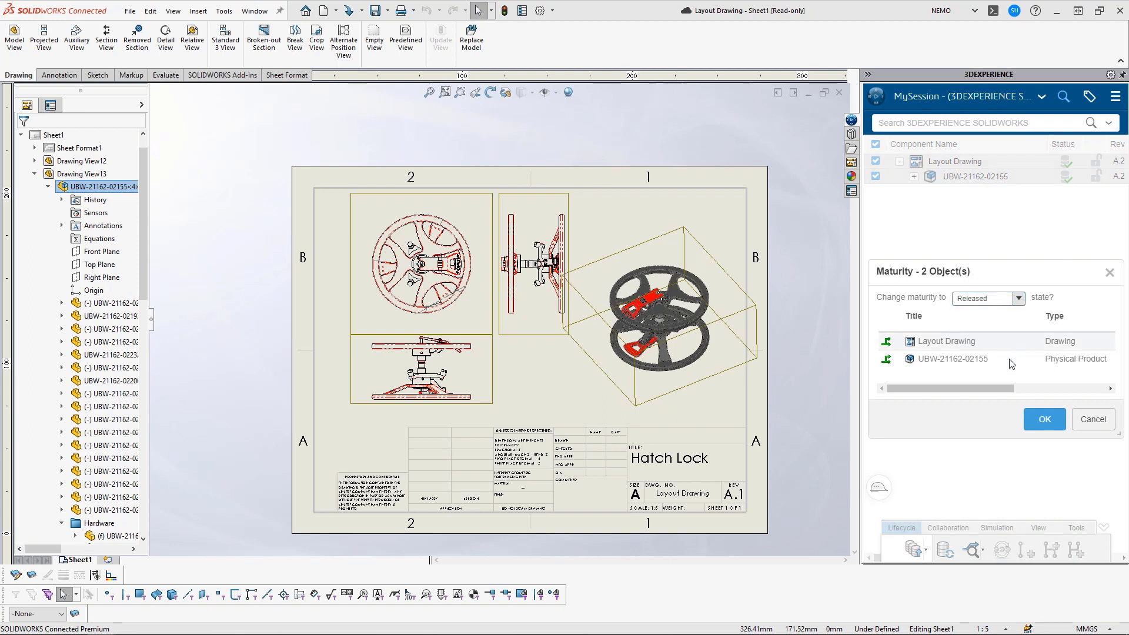
click(1044, 418)
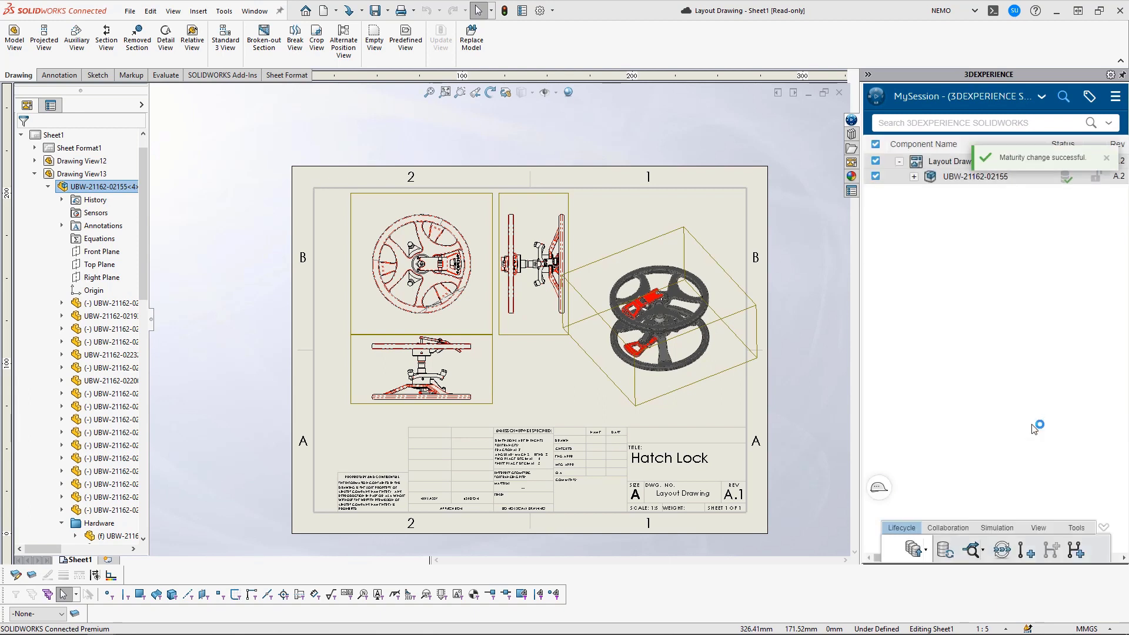